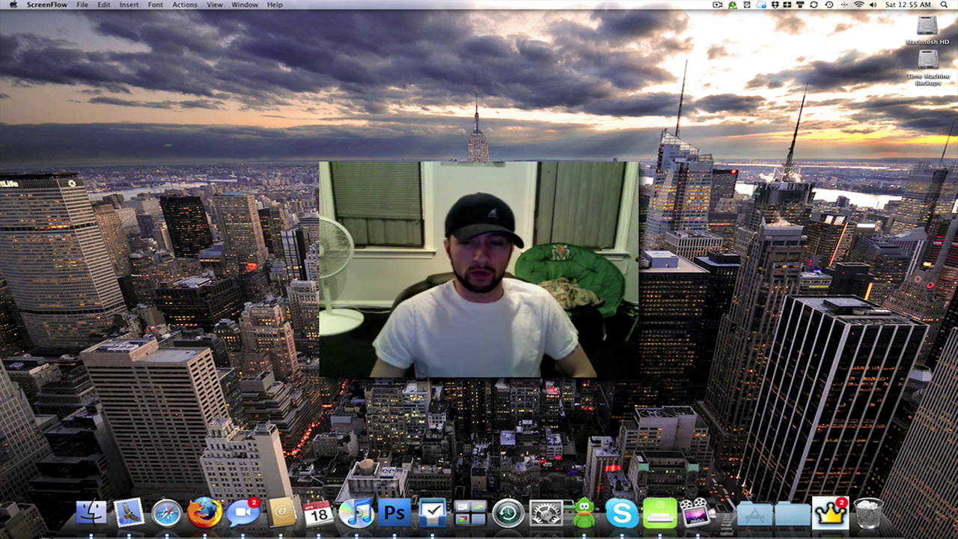
Step: Launch GarageSale from the Applications folder and ignore the local time notice
{"action": "left_click", "coordinate": [753, 514]}
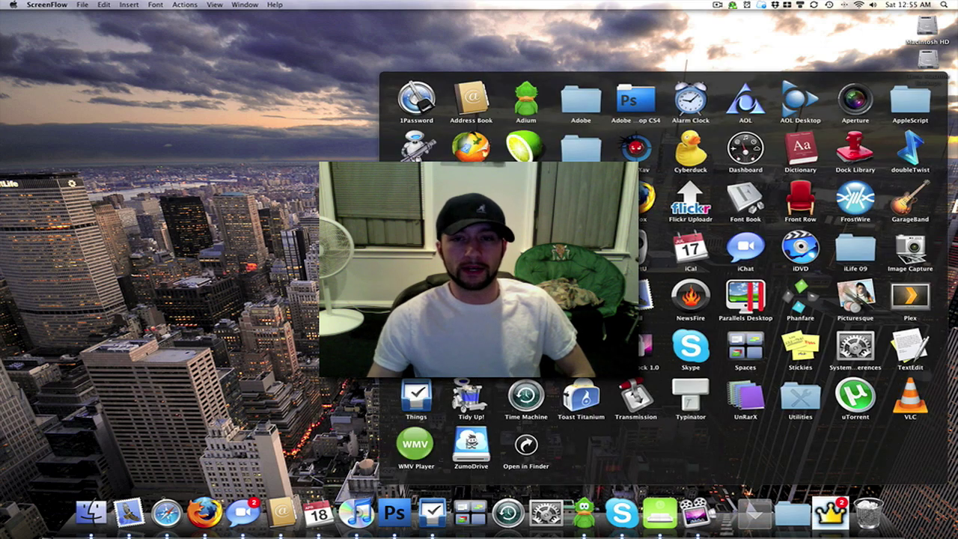
{"action": "left_click", "coordinate": [416, 251]}
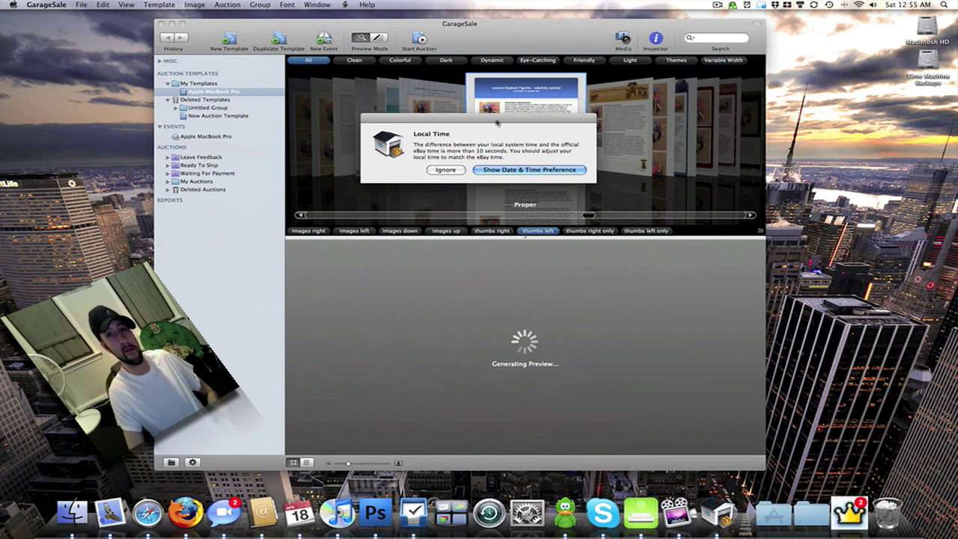
{"action": "left_click", "coordinate": [445, 170]}
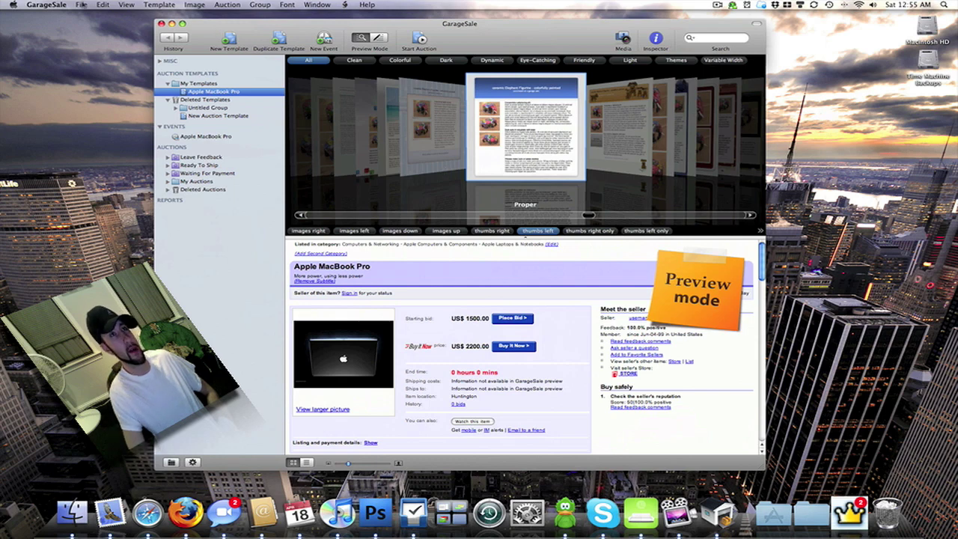
{"action": "left_click", "coordinate": [60, 5]}
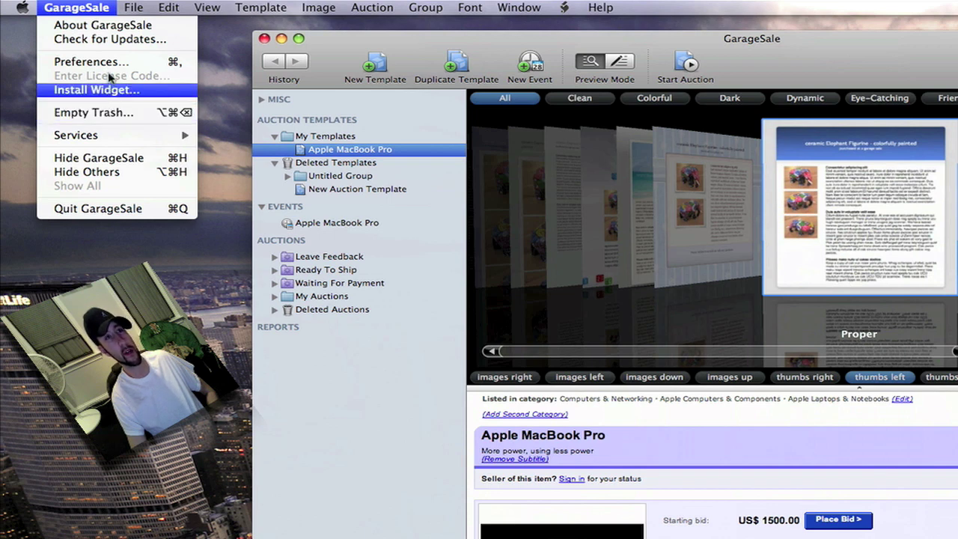
{"action": "mouse_move", "coordinate": [131, 13]}
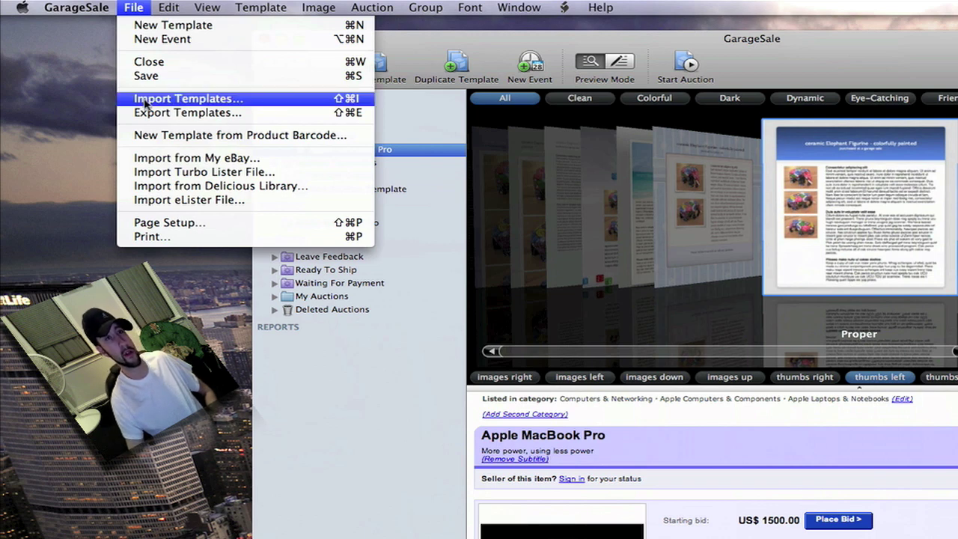
{"action": "mouse_move", "coordinate": [170, 10]}
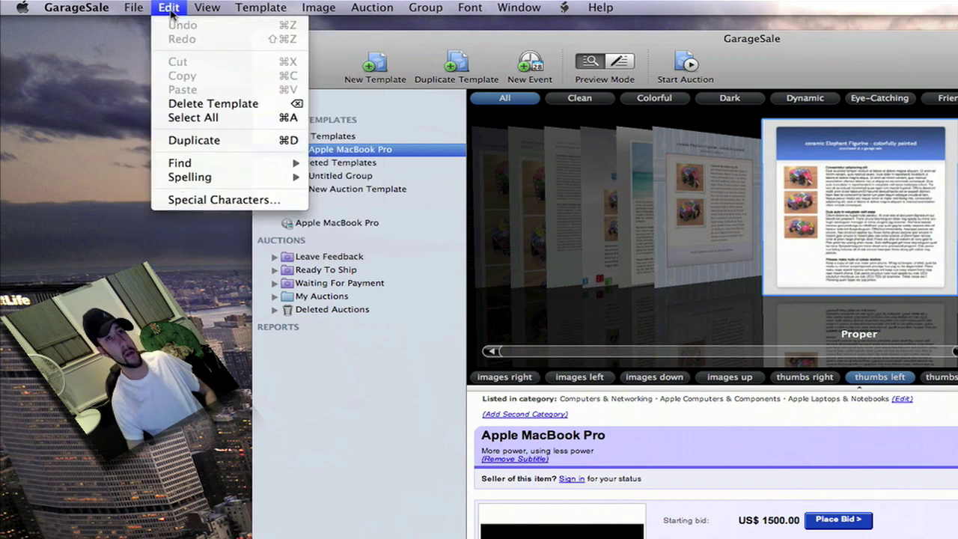
Step: Turn on Mark Extra Fees for the template view
{"action": "mouse_move", "coordinate": [198, 9]}
{"action": "mouse_move", "coordinate": [212, 27]}
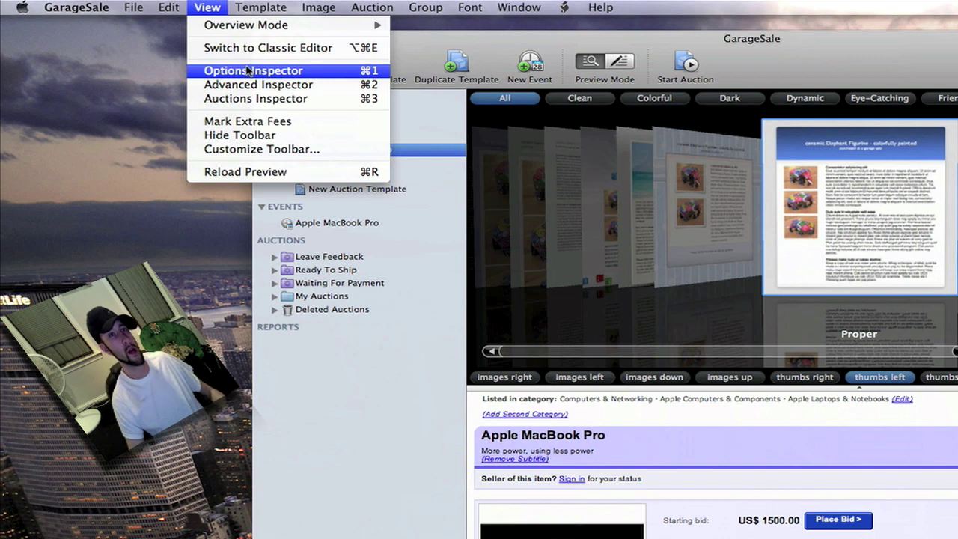
{"action": "left_click", "coordinate": [251, 123]}
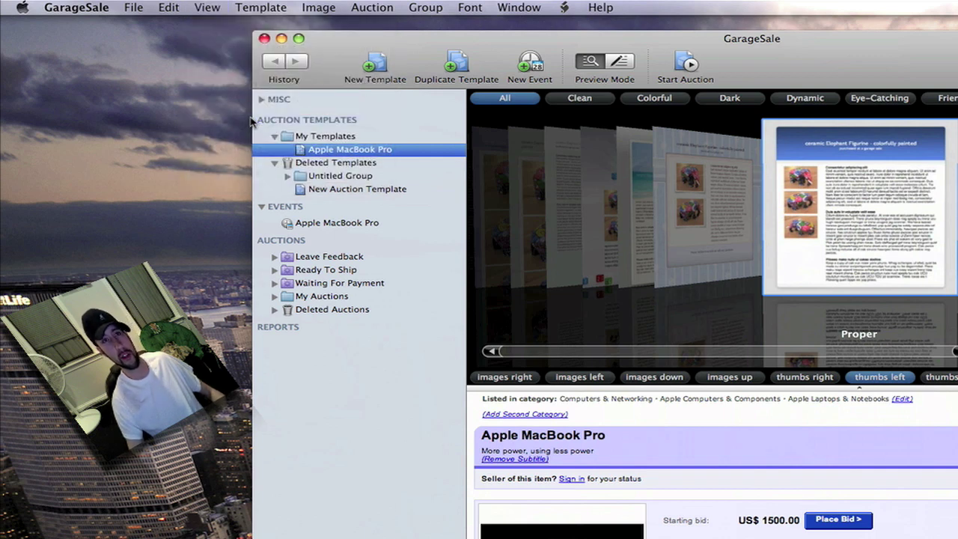
{"action": "left_click", "coordinate": [242, 13]}
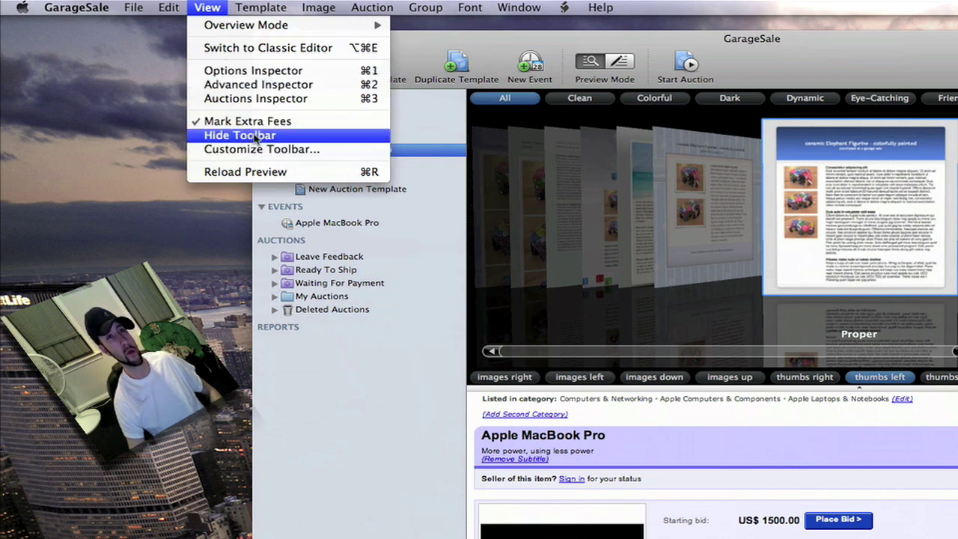
{"action": "mouse_move", "coordinate": [255, 4]}
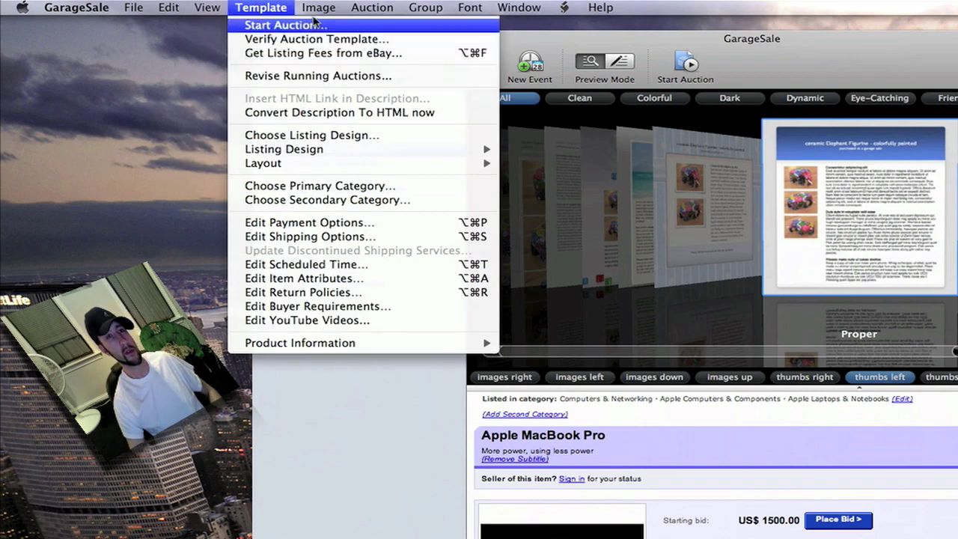
{"action": "mouse_move", "coordinate": [312, 9]}
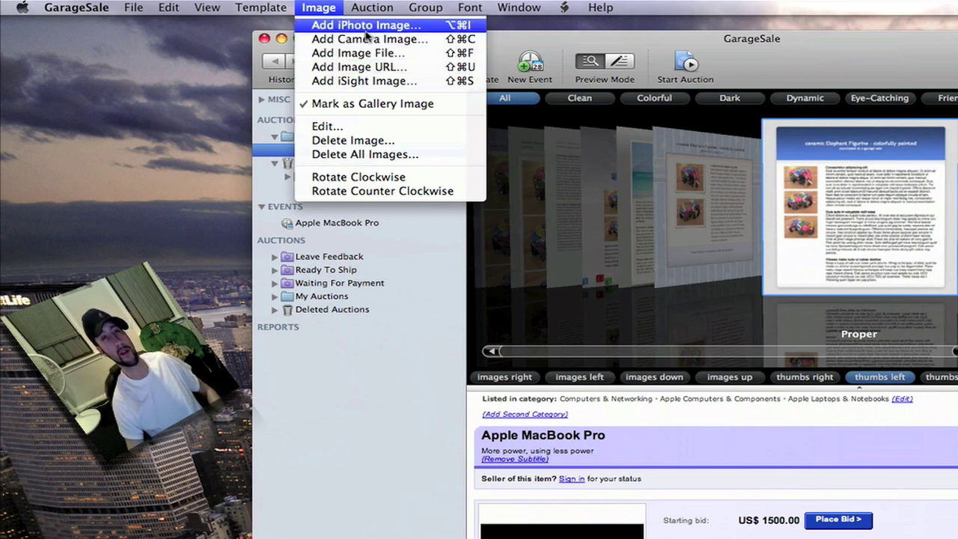
{"action": "mouse_move", "coordinate": [364, 15]}
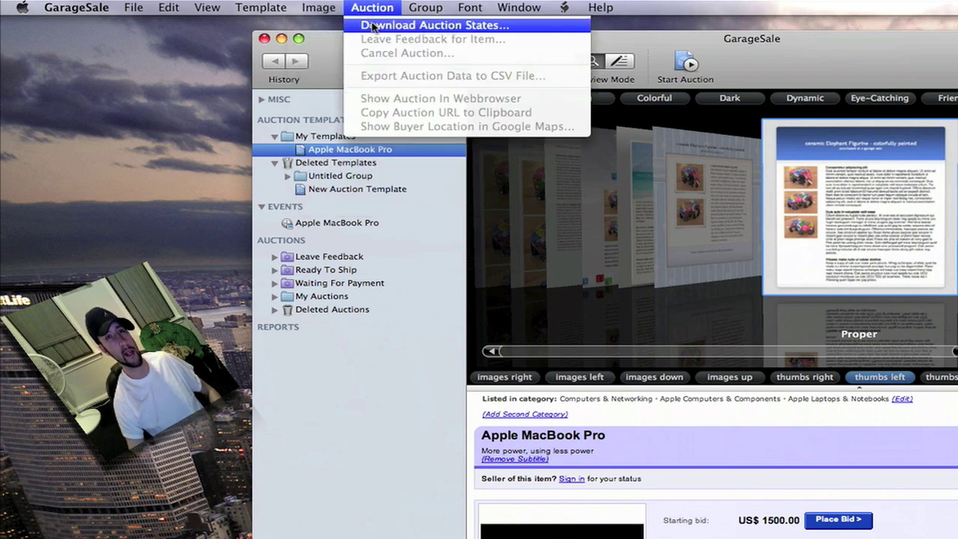
{"action": "mouse_move", "coordinate": [468, 7]}
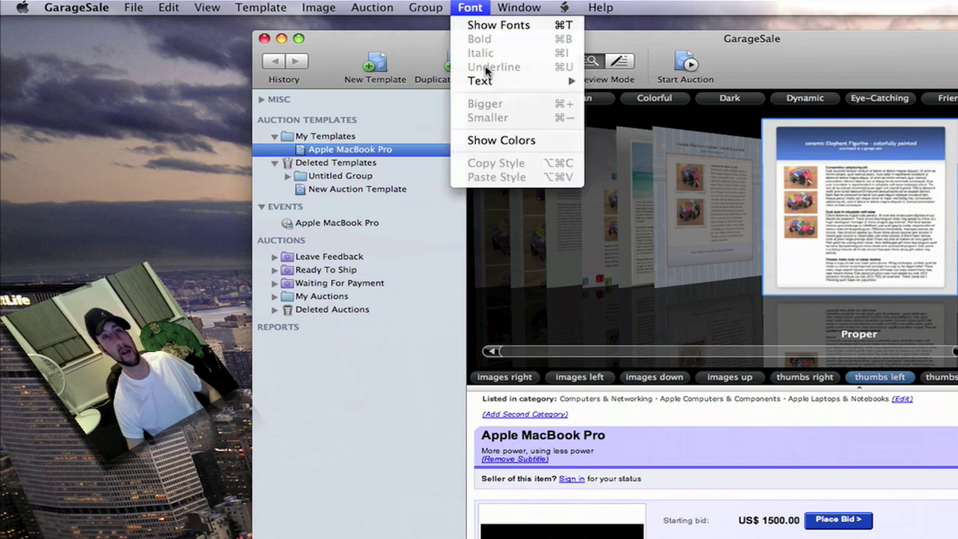
{"action": "mouse_move", "coordinate": [509, 10]}
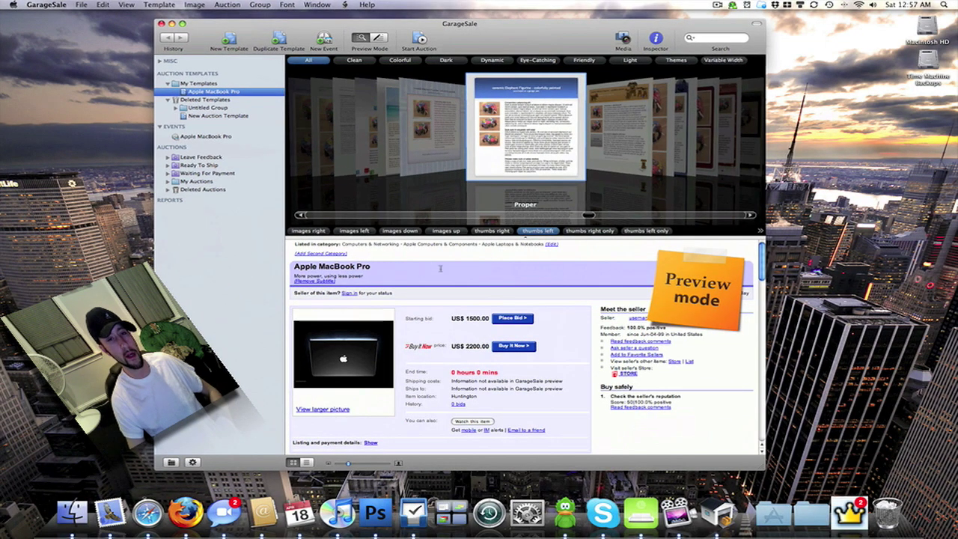
Step: Try the thumbs right and images up layouts on the Apple MacBook Pro template's description
{"action": "scroll", "coordinate": [441, 267], "scroll_direction": "down", "scroll_amount": 5}
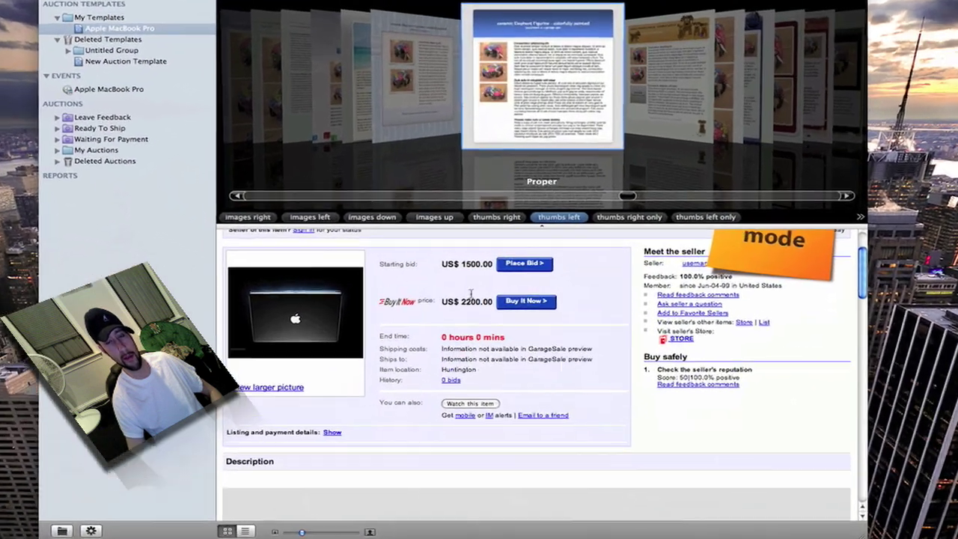
{"action": "scroll", "coordinate": [472, 290], "scroll_direction": "down", "scroll_amount": 10}
{"action": "scroll", "coordinate": [471, 294], "scroll_direction": "down", "scroll_amount": 4}
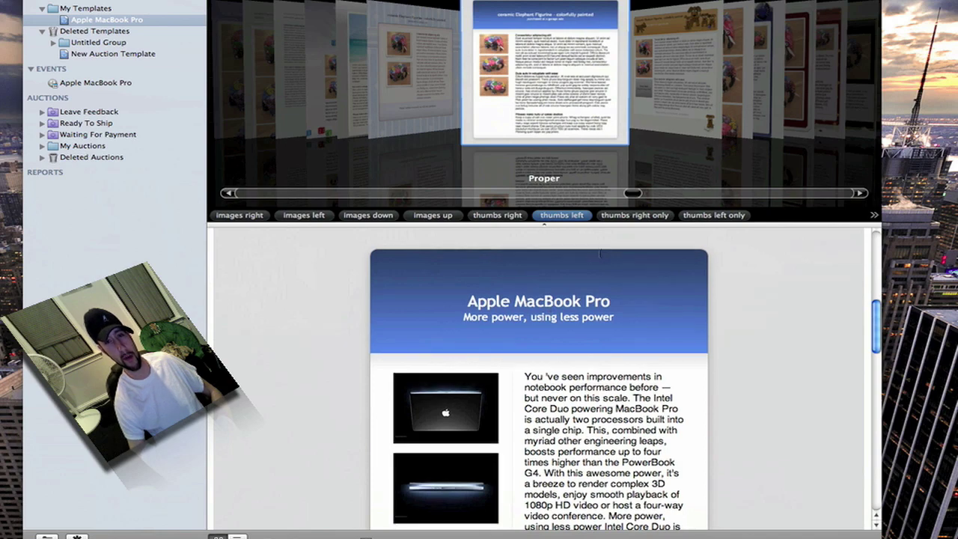
{"action": "left_click", "coordinate": [497, 216]}
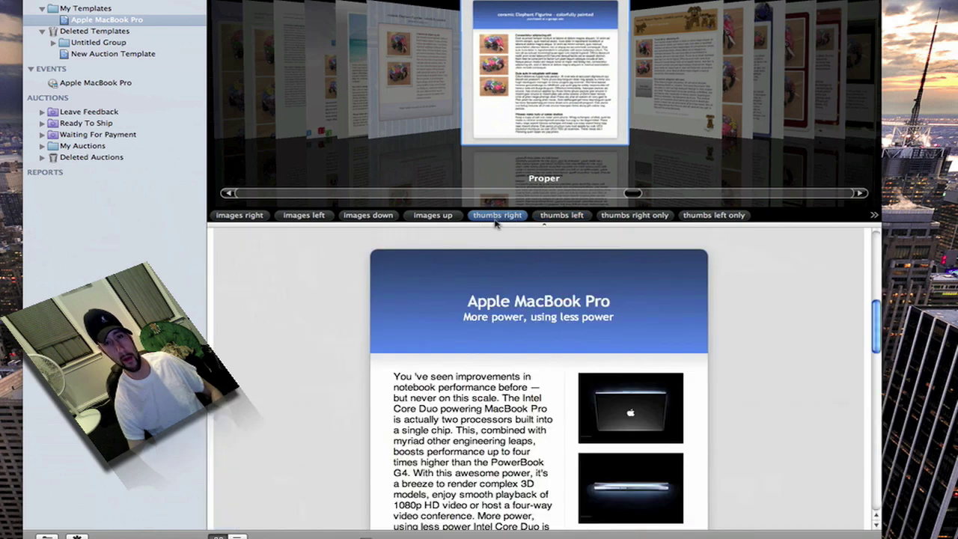
{"action": "scroll", "coordinate": [509, 302], "scroll_direction": "down", "scroll_amount": 4}
{"action": "left_click", "coordinate": [429, 217]}
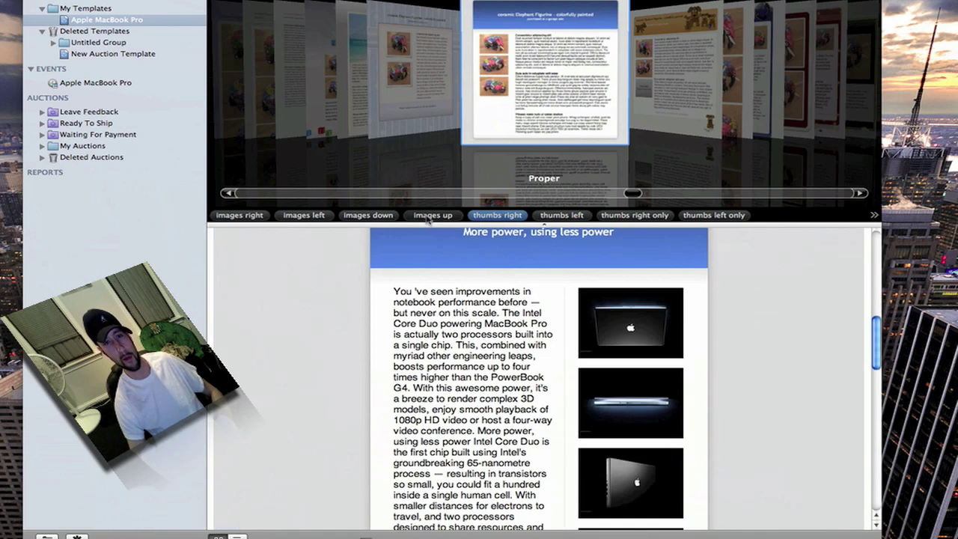
{"action": "scroll", "coordinate": [445, 300], "scroll_direction": "down", "scroll_amount": 5}
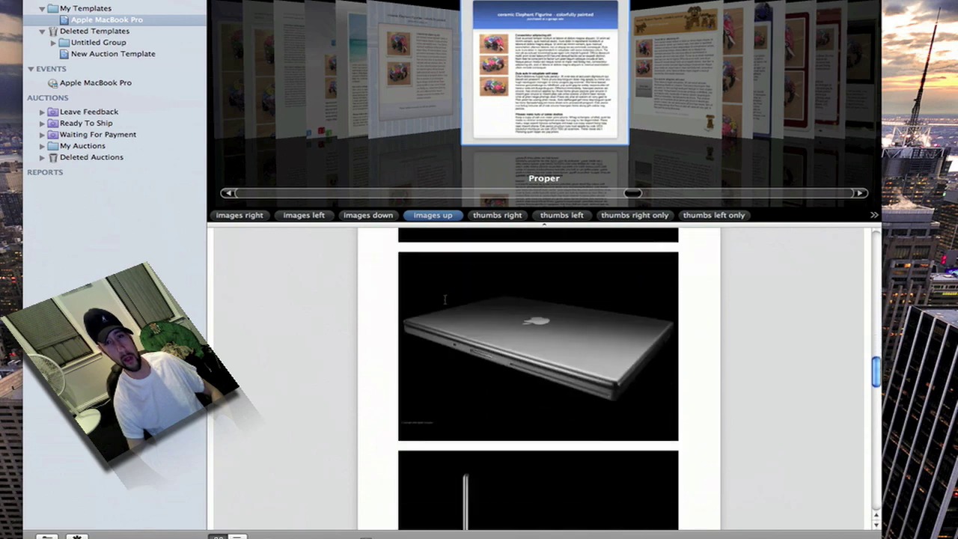
Step: Set the Apple MacBook Pro template's layout to images down and check the pictures through to the drop zone
{"action": "left_click", "coordinate": [374, 215]}
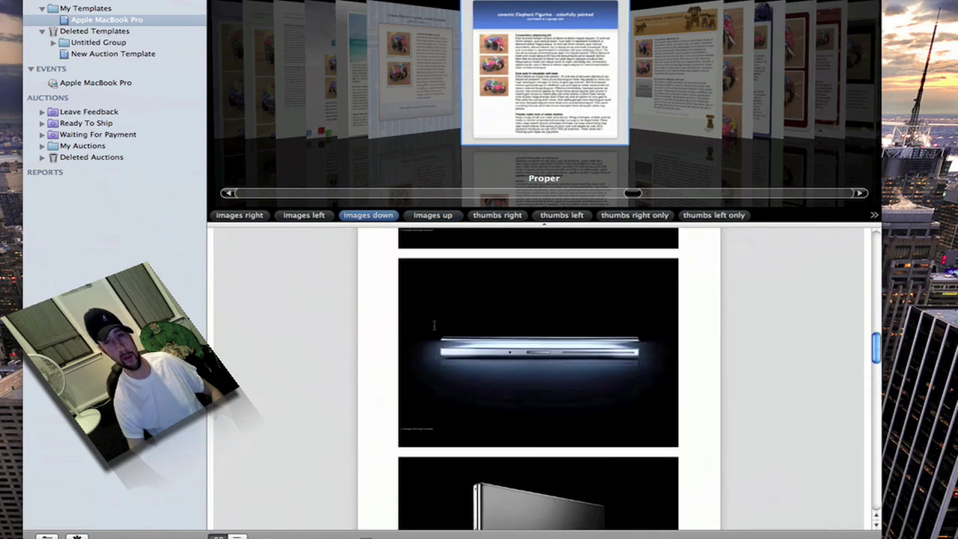
{"action": "scroll", "coordinate": [434, 325], "scroll_direction": "down", "scroll_amount": 10}
{"action": "scroll", "coordinate": [434, 325], "scroll_direction": "down", "scroll_amount": 15}
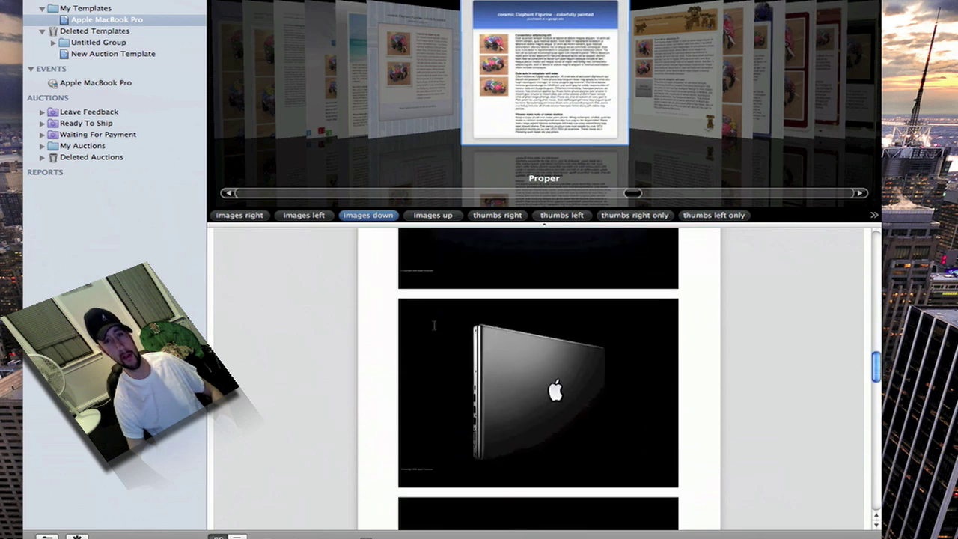
{"action": "scroll", "coordinate": [433, 325], "scroll_direction": "down", "scroll_amount": 1}
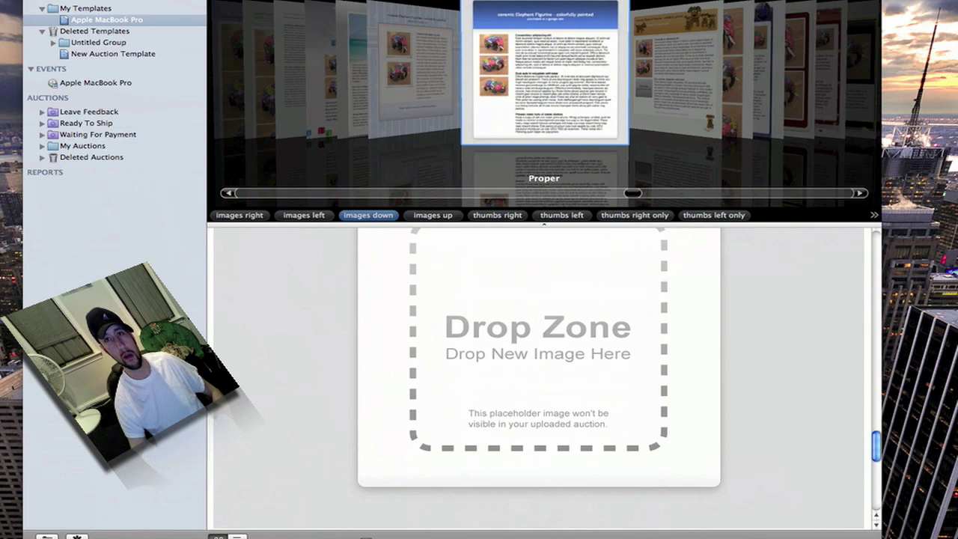
Step: Add the iMac desk photo from the media browser to the drop zone below the description images
{"action": "key", "text": "super+shift+m"}
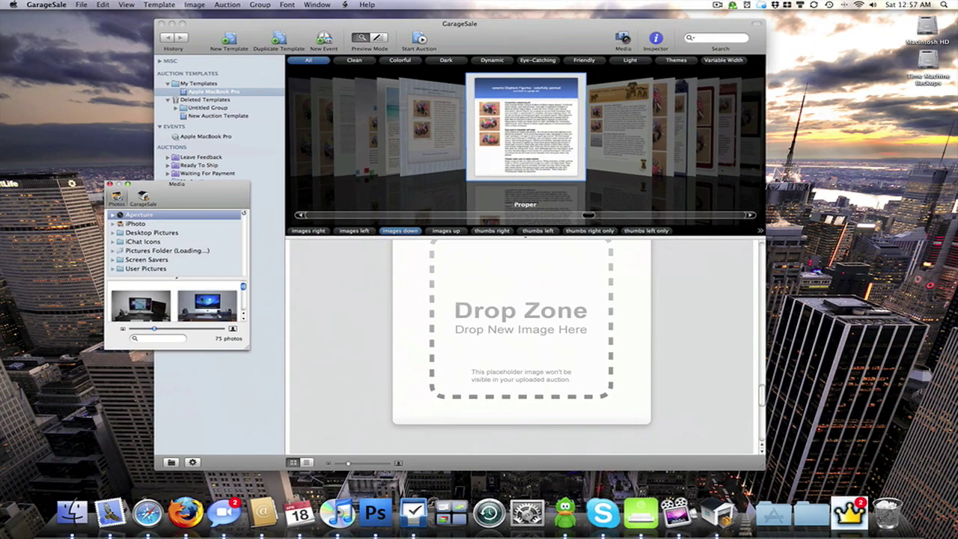
{"action": "left_click_drag", "start_coordinate": [202, 301], "coordinate": [507, 306]}
{"action": "scroll", "coordinate": [521, 329], "scroll_direction": "up", "scroll_amount": 2}
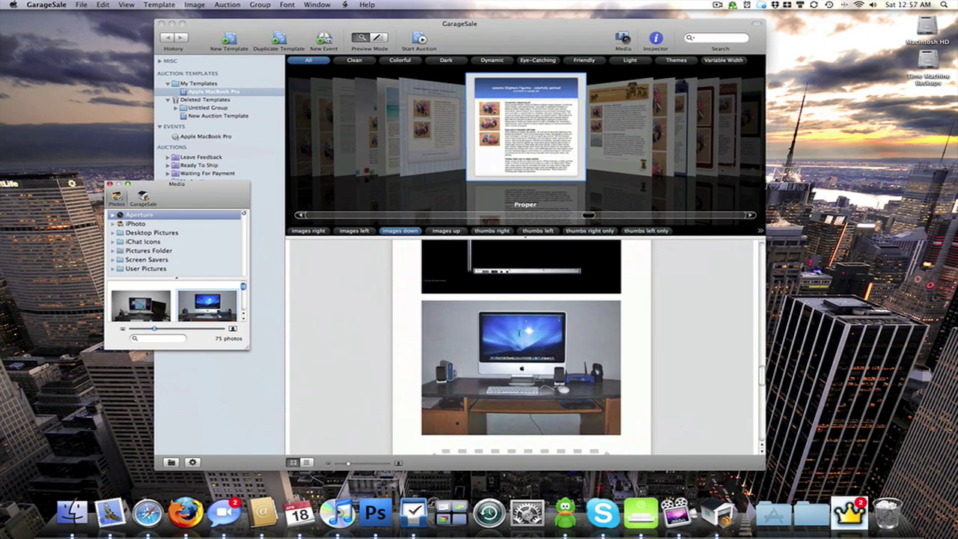
Step: Remove the iMac desk photo from the template and confirm the deletion
{"action": "right_click", "coordinate": [519, 340]}
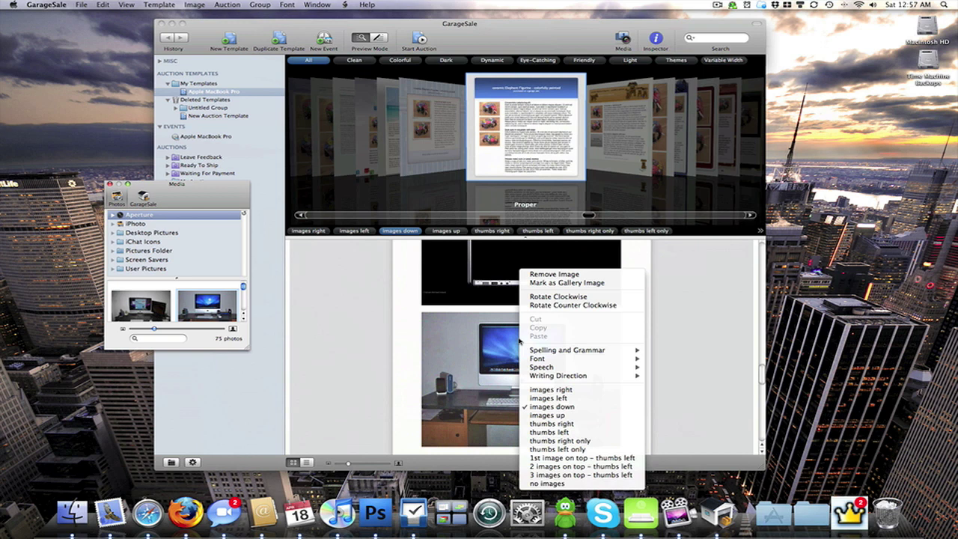
{"action": "left_click", "coordinate": [552, 282]}
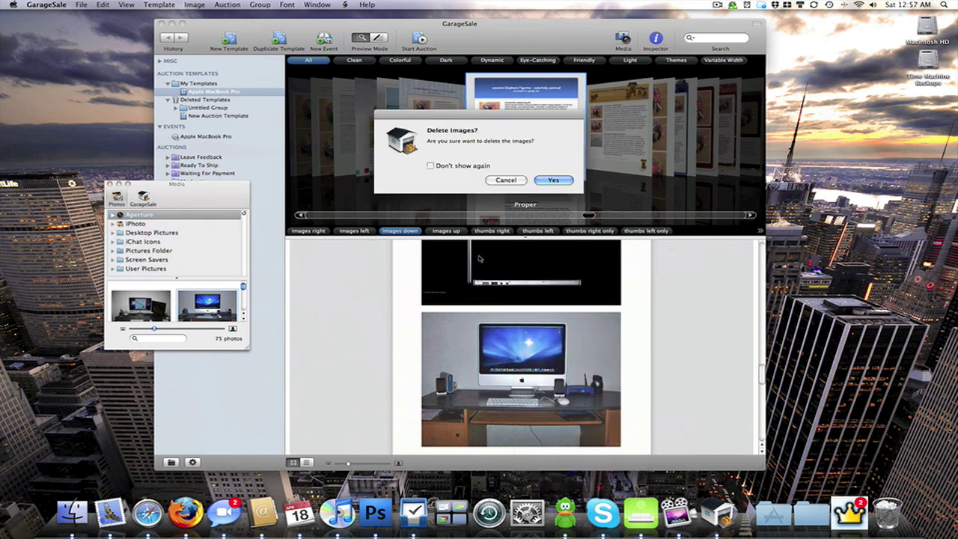
{"action": "left_click", "coordinate": [544, 180]}
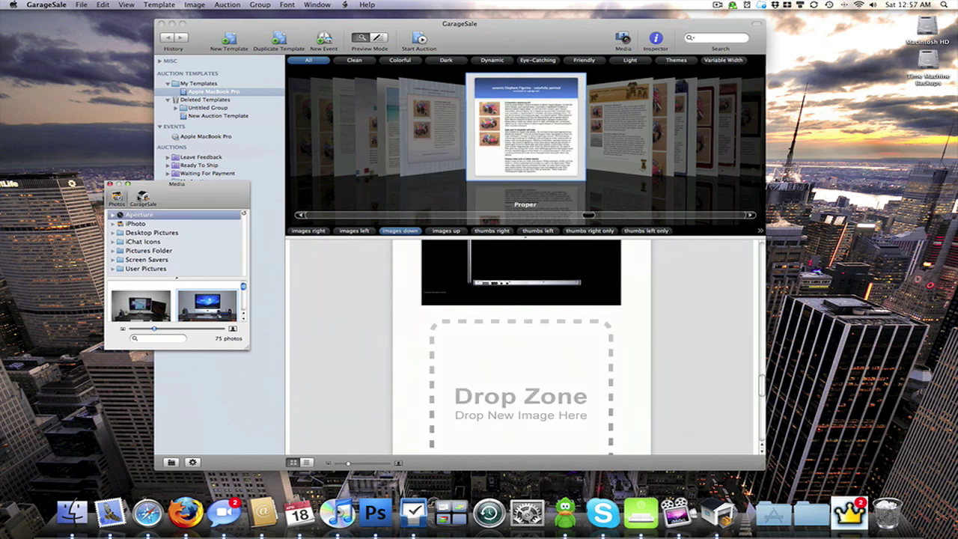
Step: View the My Templates images in the media browser, and close the browser
{"action": "left_click", "coordinate": [142, 198]}
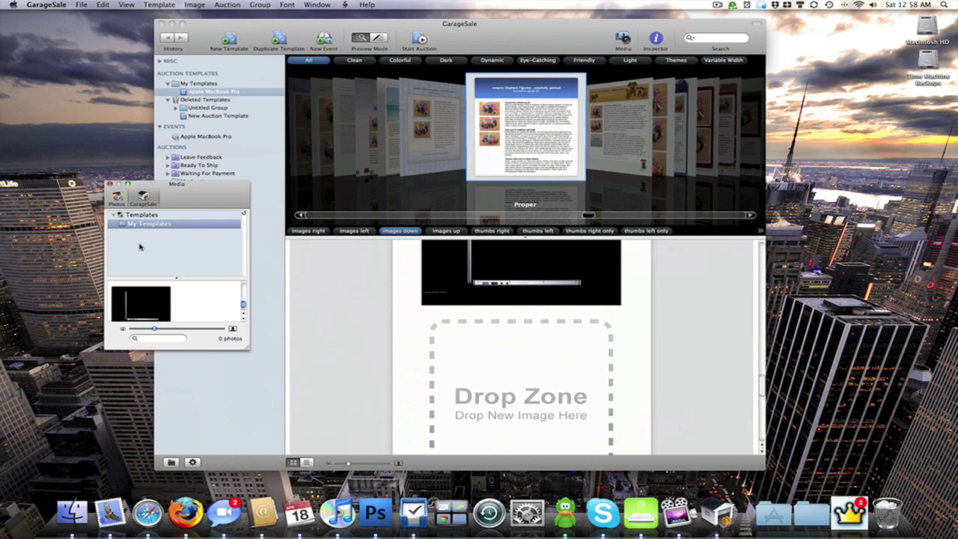
{"action": "left_click", "coordinate": [109, 184]}
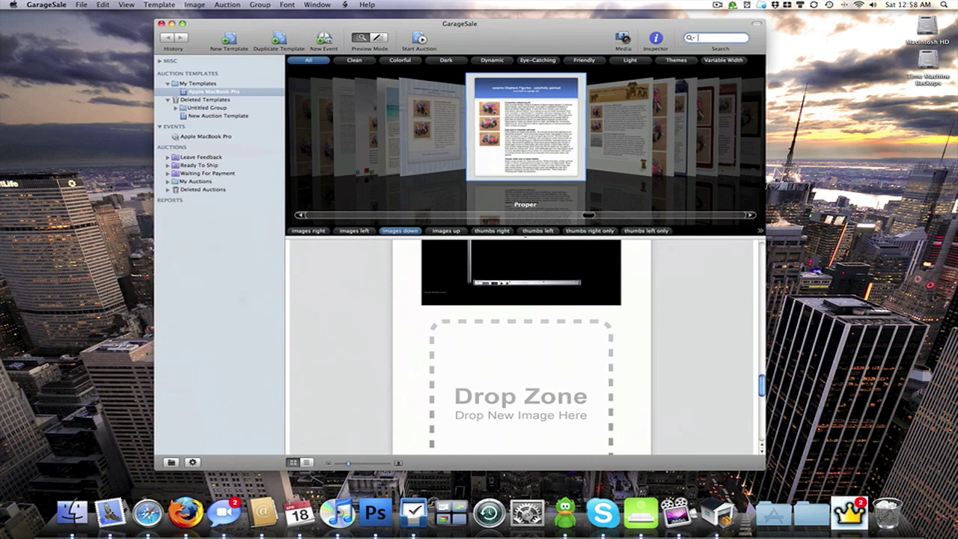
Step: Browse the listing designs, apply the Alone in the dark design to the Apple MacBook Pro template and review its preview
{"action": "scroll", "coordinate": [401, 291], "scroll_direction": "up", "scroll_amount": 5}
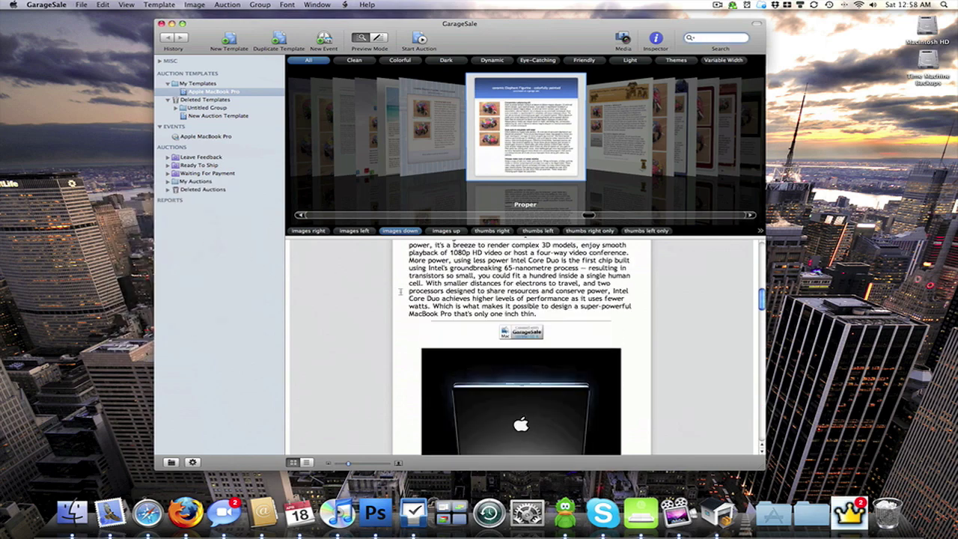
{"action": "left_click_drag", "start_coordinate": [591, 217], "coordinate": [677, 216]}
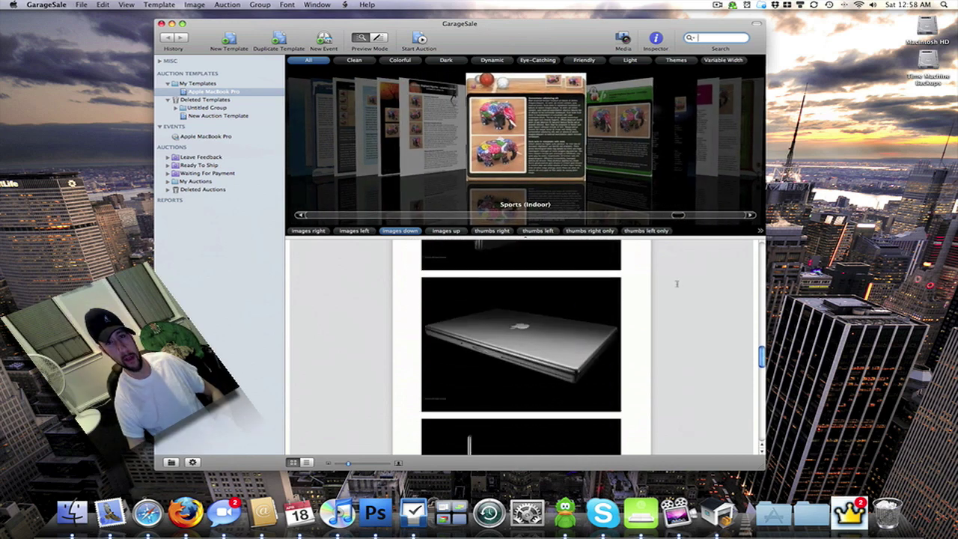
{"action": "left_click", "coordinate": [610, 174]}
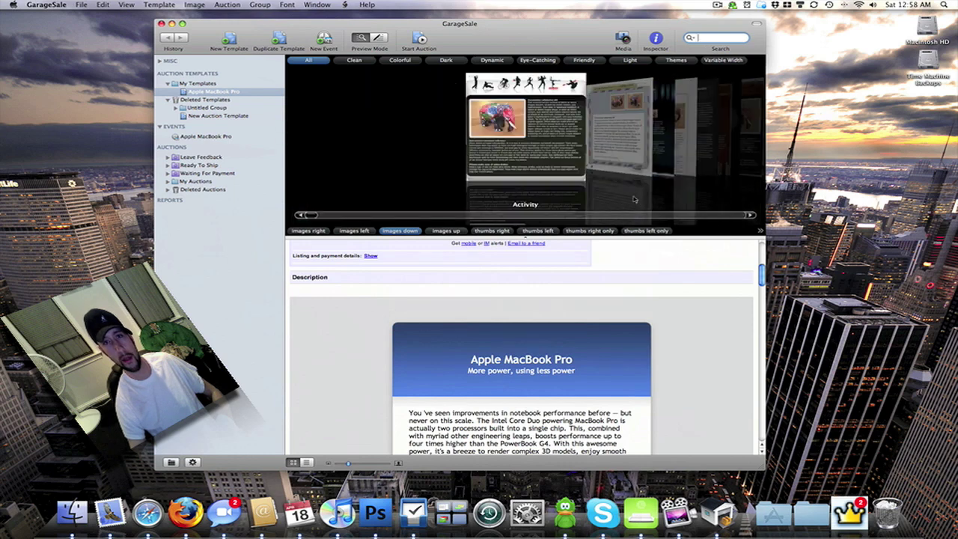
{"action": "left_click", "coordinate": [750, 215]}
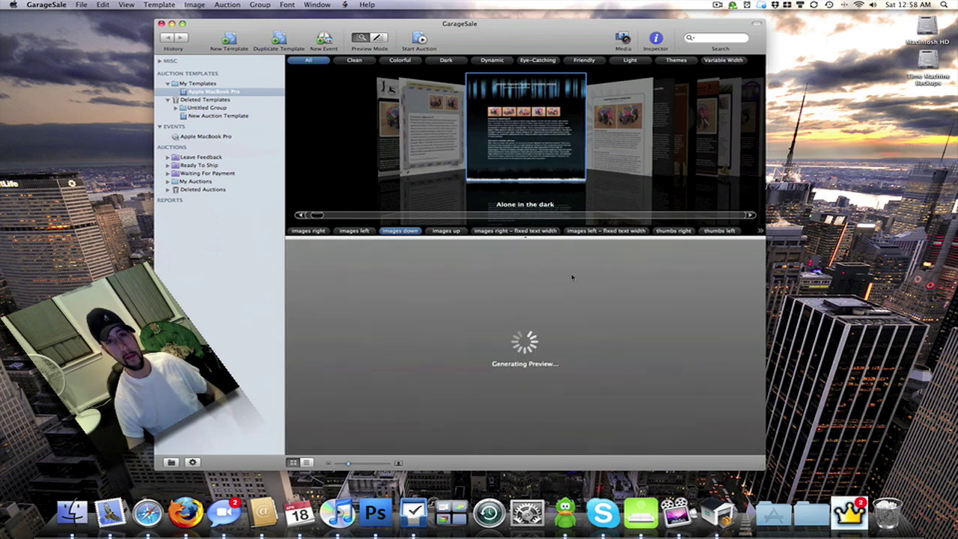
{"action": "scroll", "coordinate": [571, 277], "scroll_direction": "down", "scroll_amount": 5}
{"action": "scroll", "coordinate": [581, 295], "scroll_direction": "down", "scroll_amount": 10}
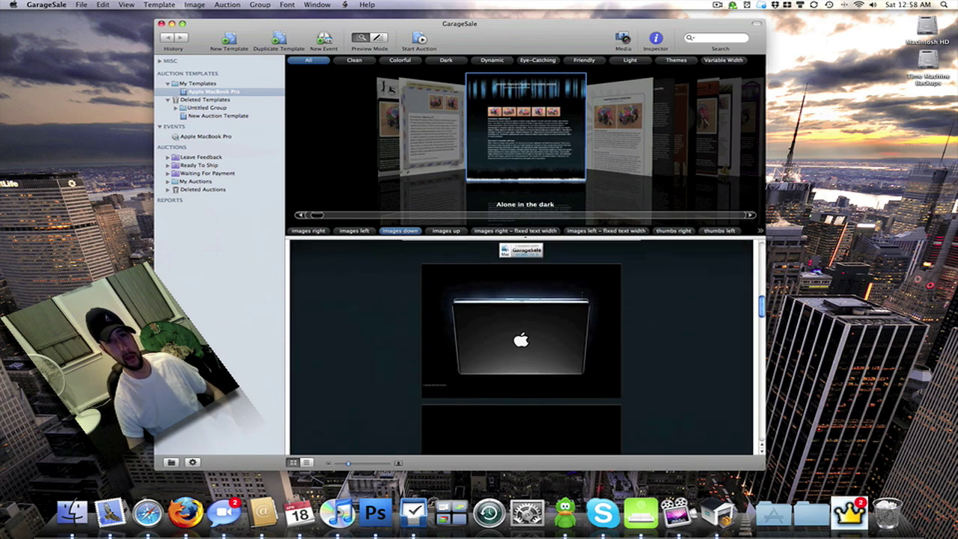
{"action": "scroll", "coordinate": [581, 296], "scroll_direction": "down", "scroll_amount": 10}
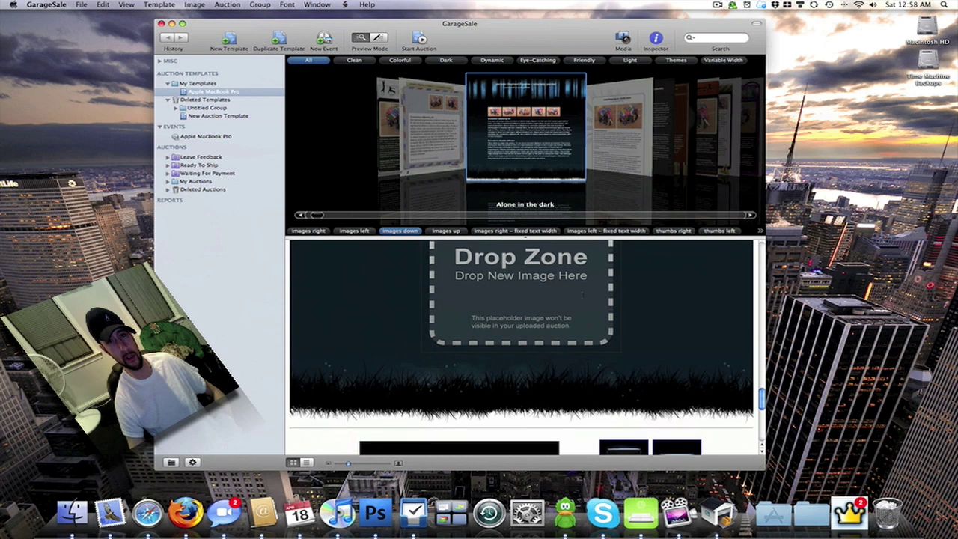
Step: Open the Apple MacBook Pro template in editor mode, select the last description paragraph and view the font formatting options
{"action": "scroll", "coordinate": [581, 295], "scroll_direction": "up", "scroll_amount": 4}
{"action": "scroll", "coordinate": [581, 296], "scroll_direction": "up", "scroll_amount": 10}
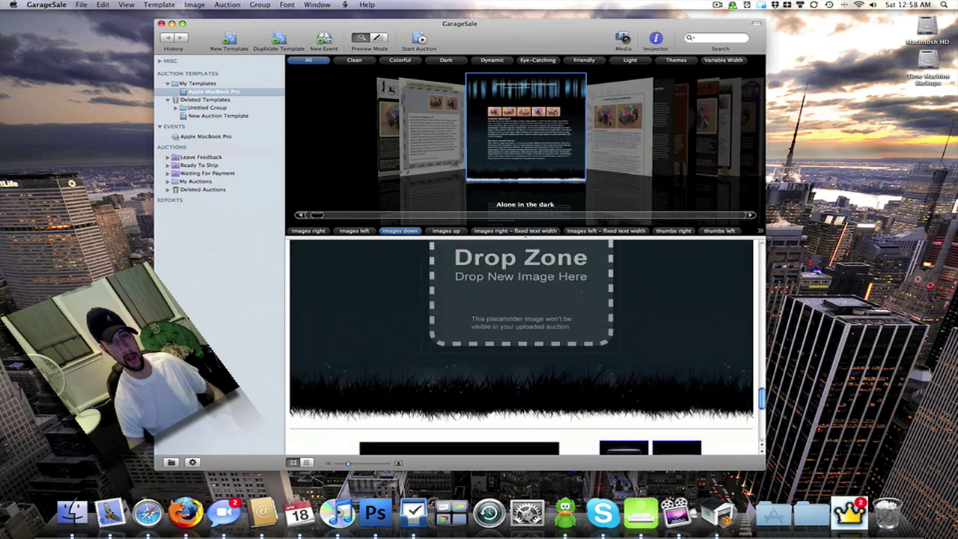
{"action": "scroll", "coordinate": [581, 295], "scroll_direction": "up", "scroll_amount": 5}
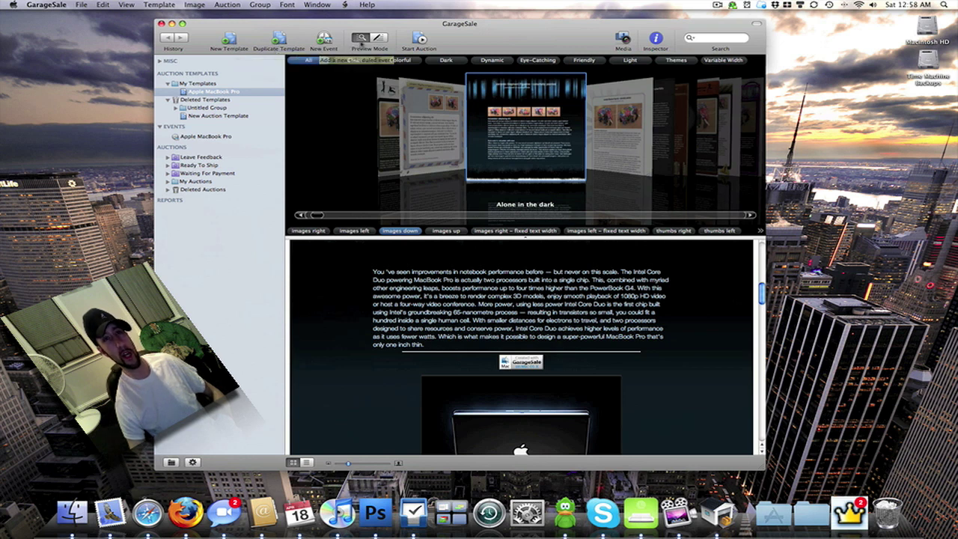
{"action": "left_click", "coordinate": [378, 38]}
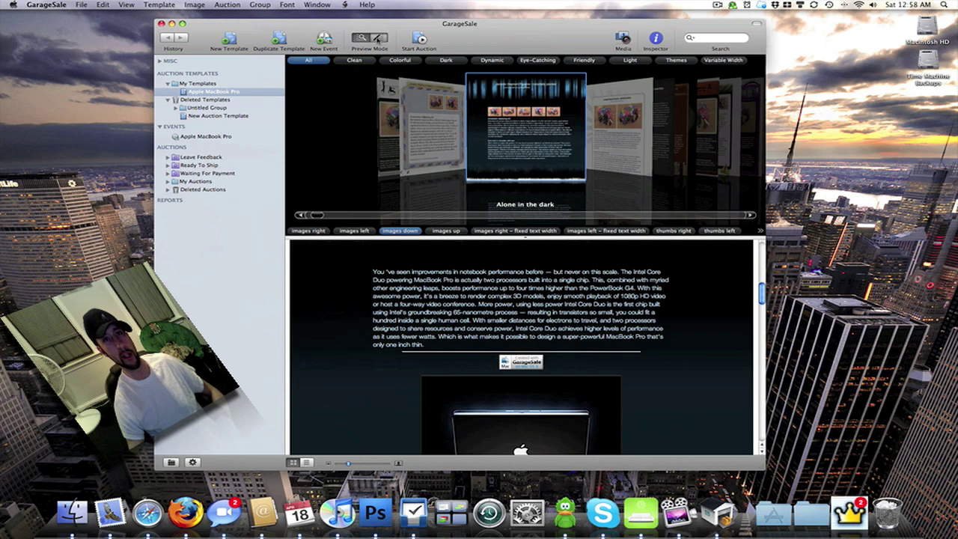
{"action": "left_click_drag", "start_coordinate": [691, 227], "coordinate": [291, 196]}
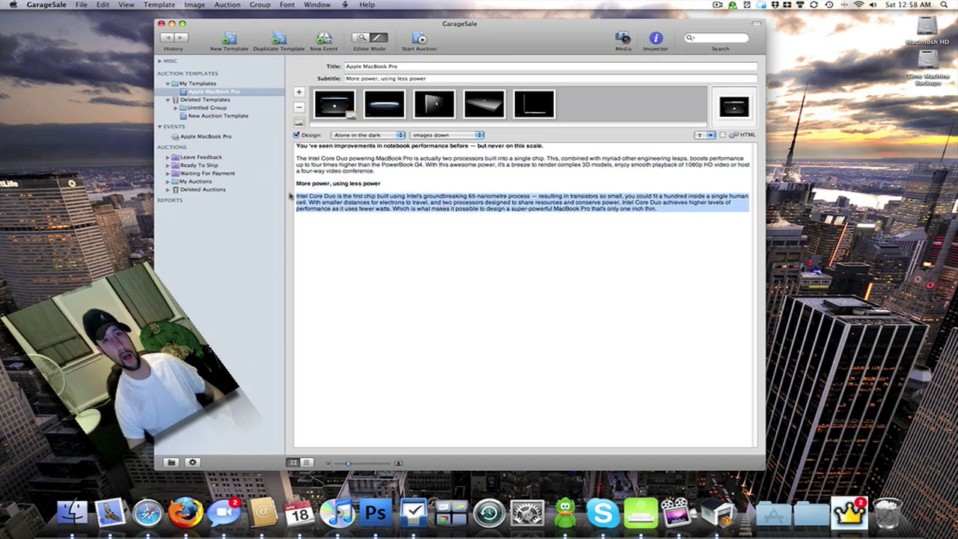
{"action": "left_click", "coordinate": [289, 4]}
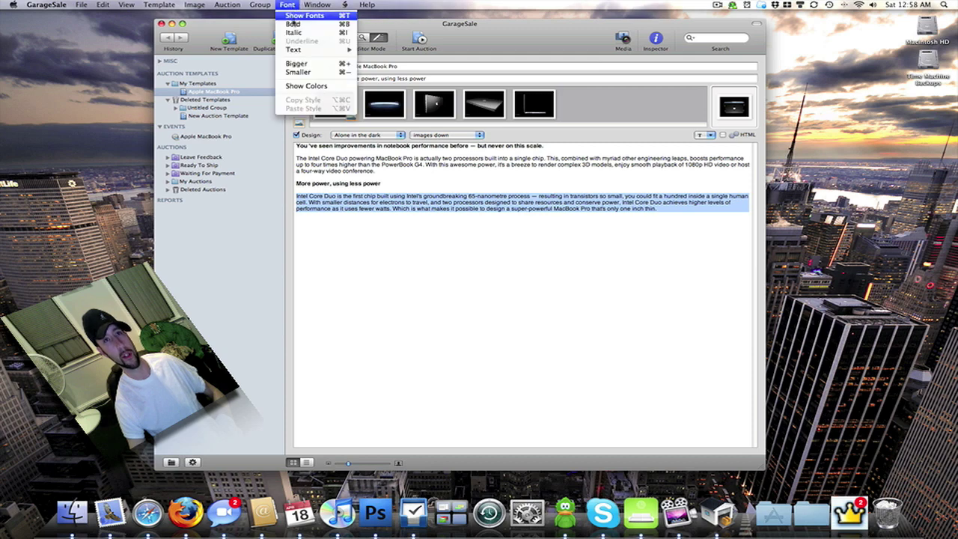
{"action": "left_click", "coordinate": [639, 187]}
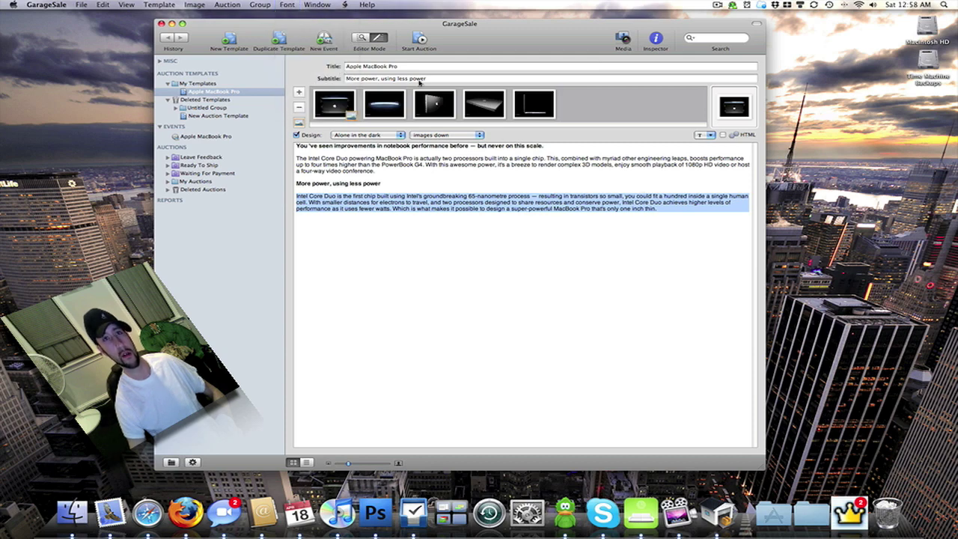
Step: Return the template to preview mode and examine the listing's title, description text and images in place
{"action": "left_click", "coordinate": [362, 38]}
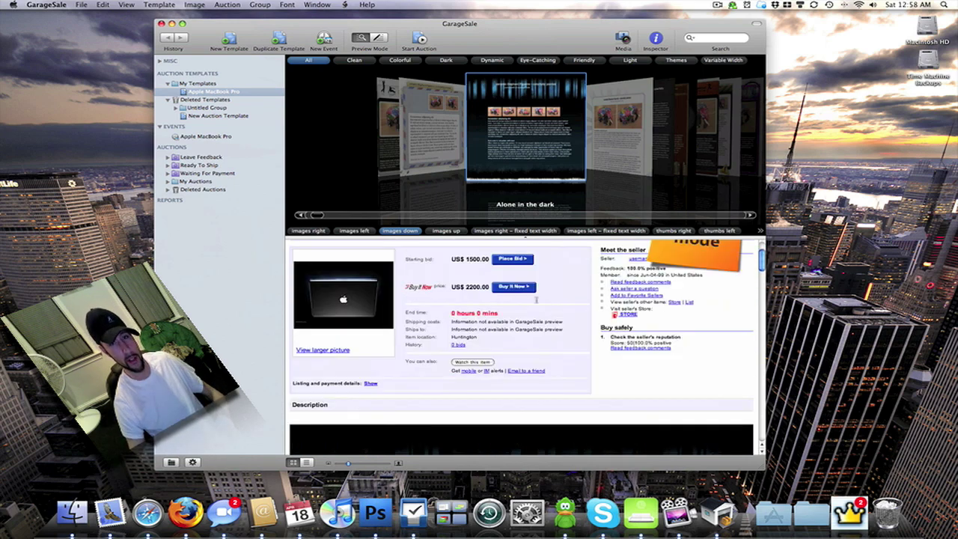
{"action": "scroll", "coordinate": [536, 300], "scroll_direction": "up", "scroll_amount": 2}
{"action": "left_click", "coordinate": [378, 267]}
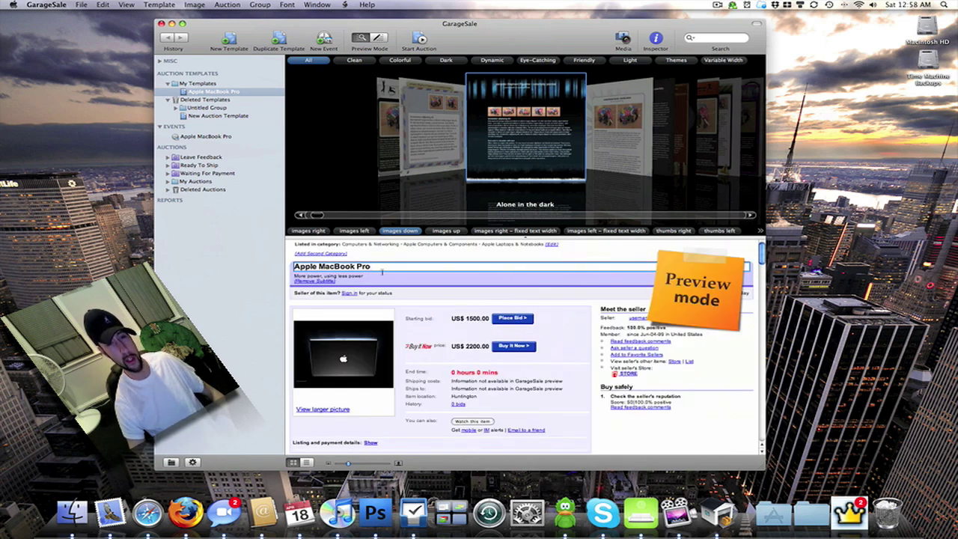
{"action": "scroll", "coordinate": [436, 274], "scroll_direction": "down", "scroll_amount": 5}
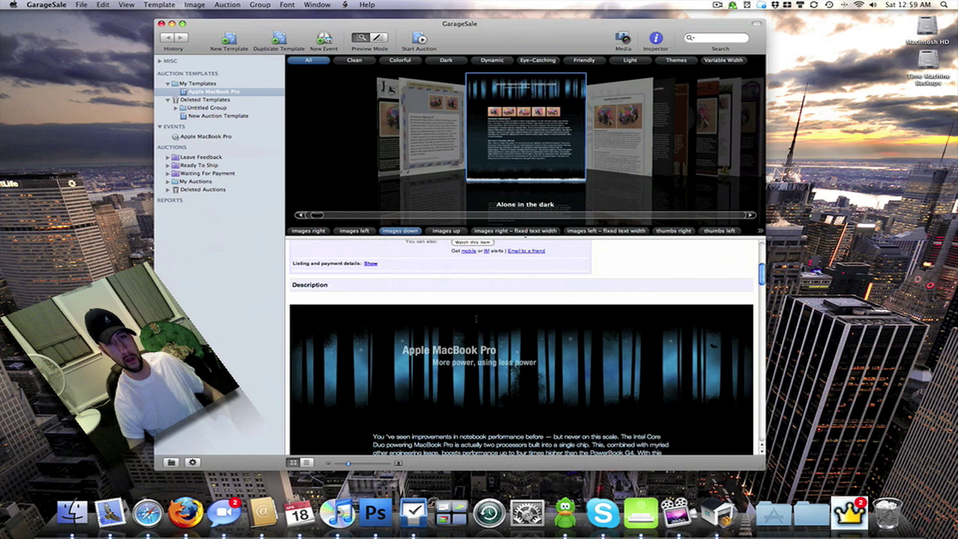
{"action": "scroll", "coordinate": [449, 329], "scroll_direction": "down", "scroll_amount": 1}
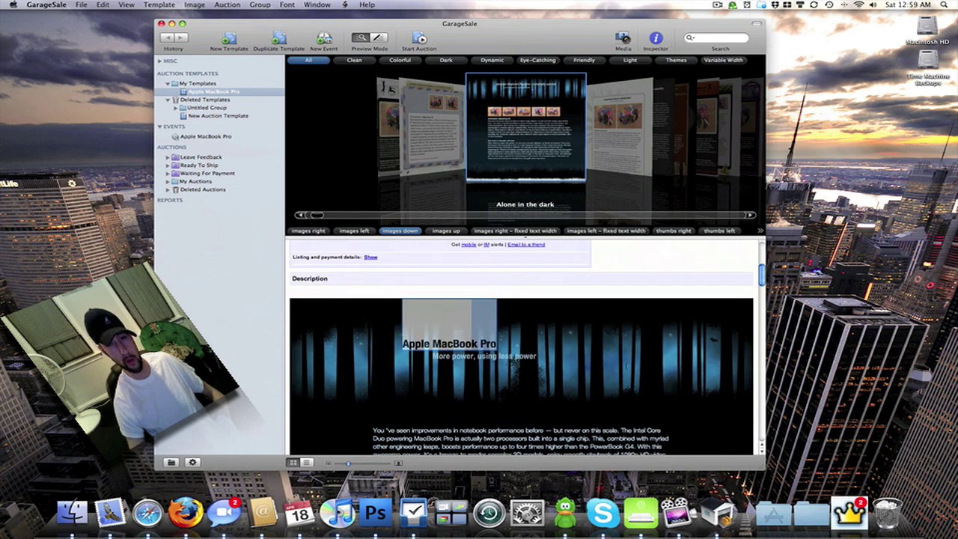
{"action": "scroll", "coordinate": [449, 329], "scroll_direction": "down", "scroll_amount": 4}
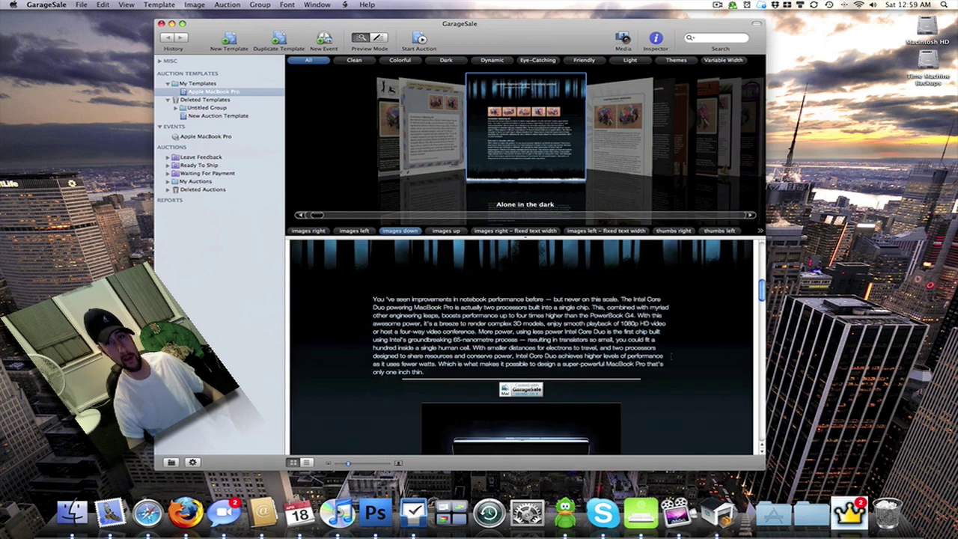
{"action": "left_click_drag", "start_coordinate": [663, 353], "coordinate": [488, 311]}
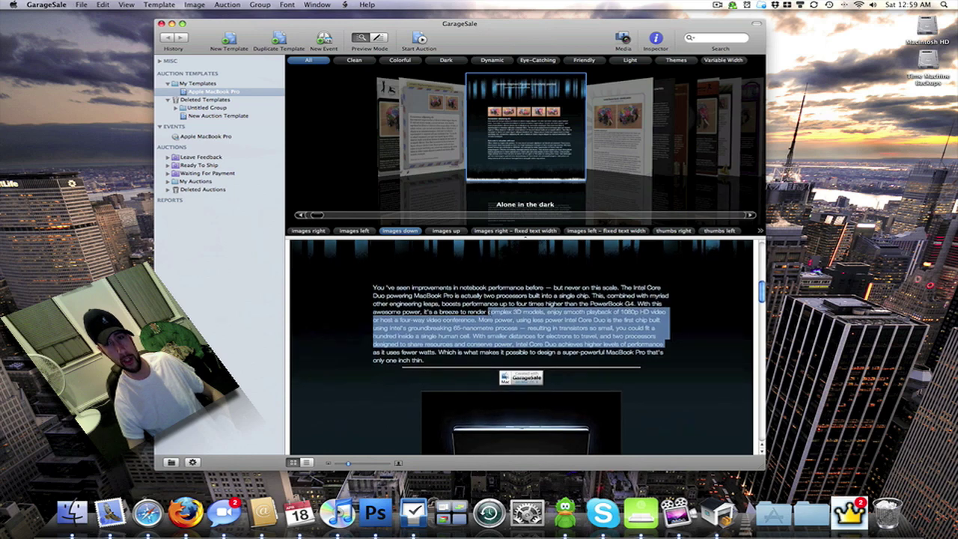
{"action": "scroll", "coordinate": [693, 342], "scroll_direction": "down", "scroll_amount": 15}
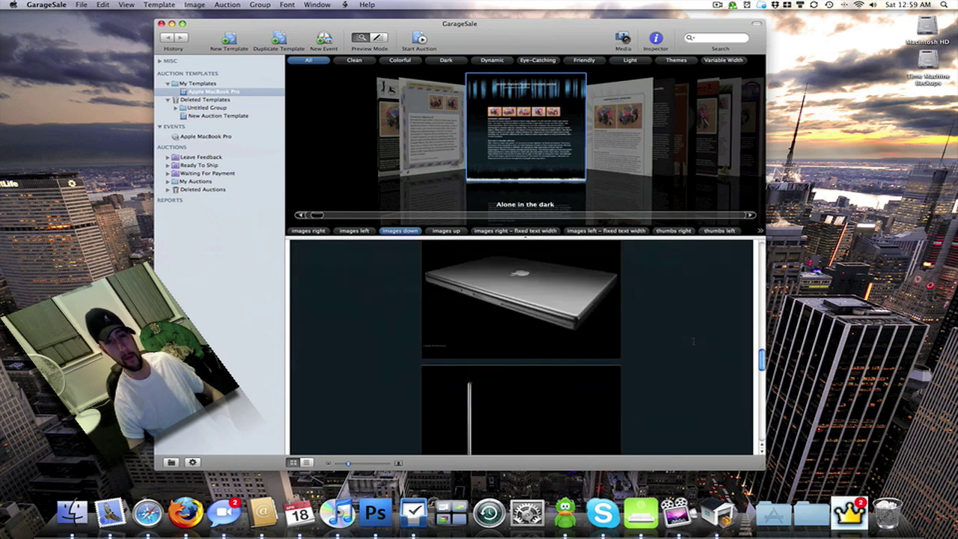
{"action": "scroll", "coordinate": [693, 342], "scroll_direction": "up", "scroll_amount": 20}
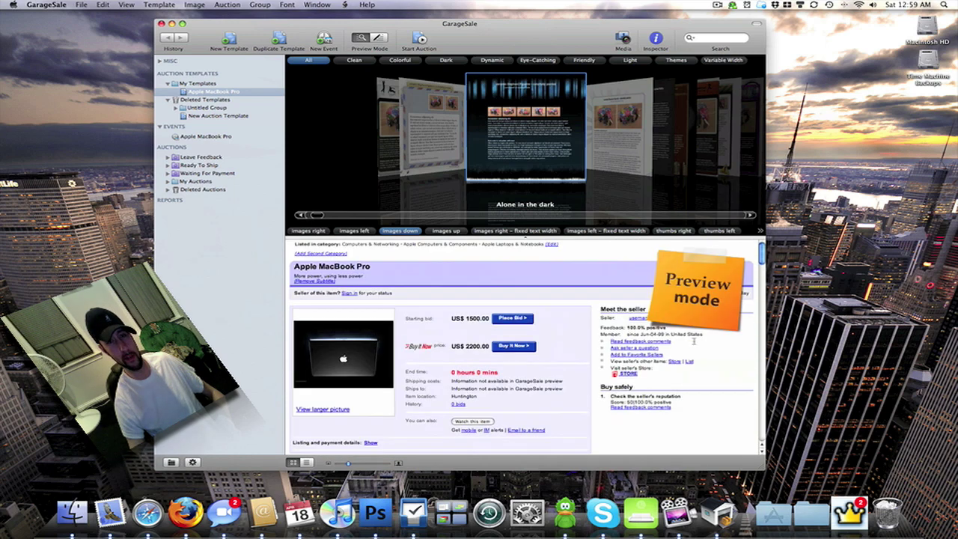
Step: Inspect the first category chooser's hierarchic, plain, favorites and recent category lists in the Inspector, and cancel without changing the category
{"action": "left_click", "coordinate": [655, 39]}
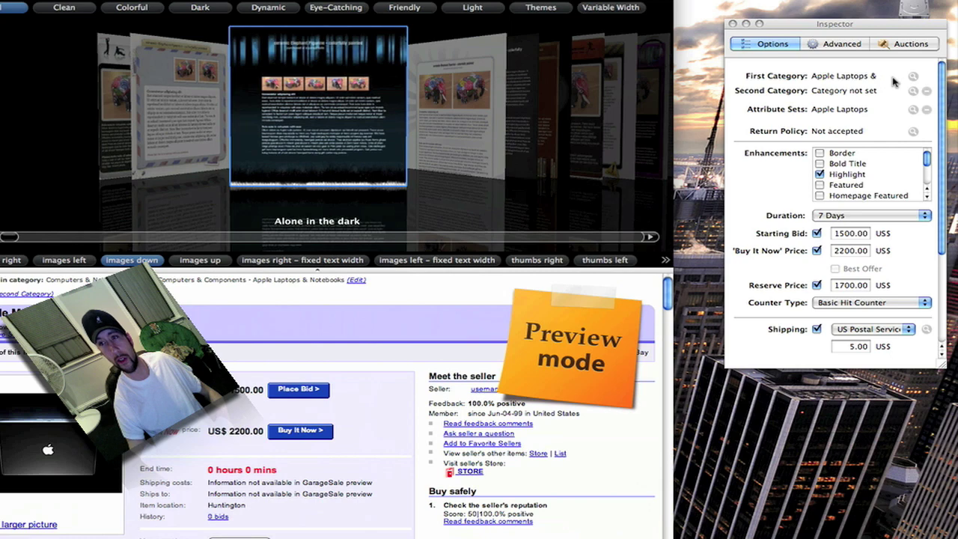
{"action": "left_click", "coordinate": [912, 76]}
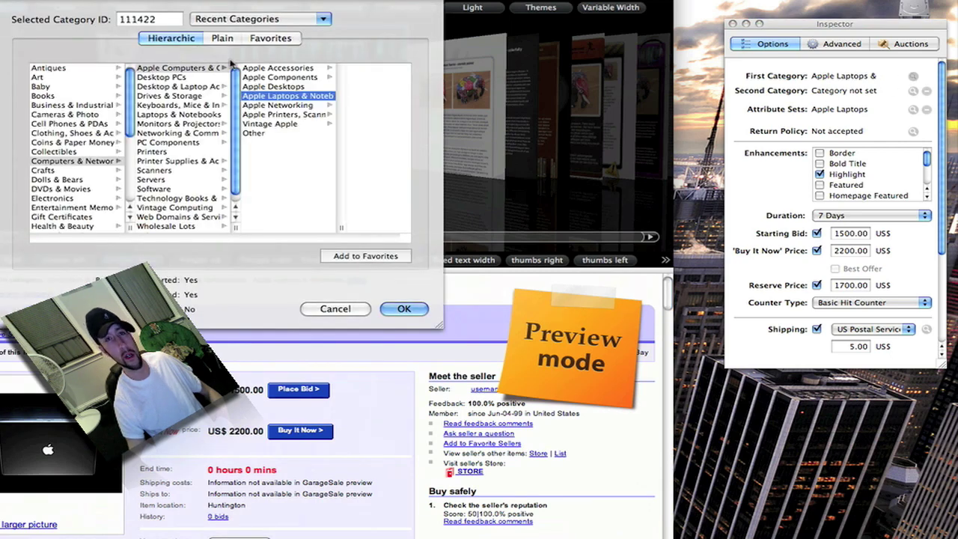
{"action": "left_click", "coordinate": [334, 310]}
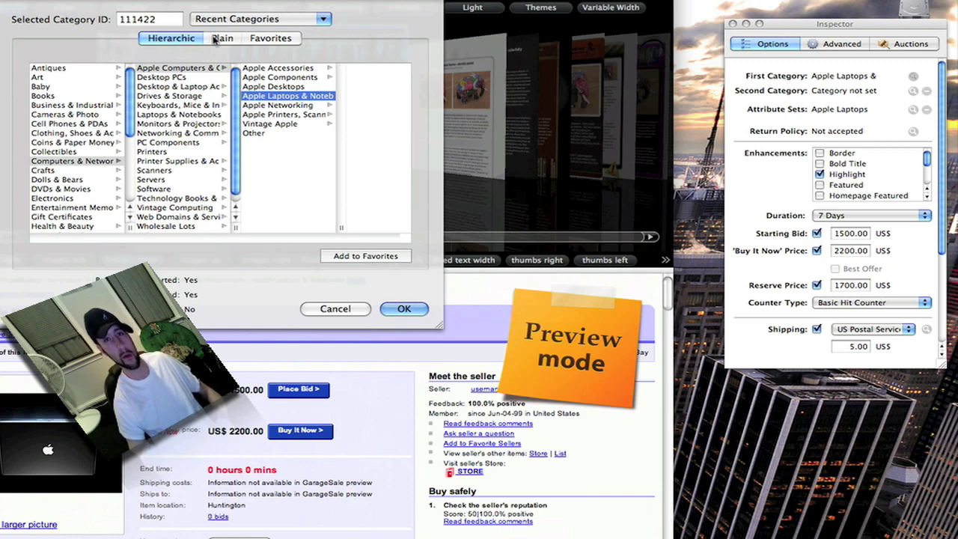
{"action": "left_click", "coordinate": [217, 39]}
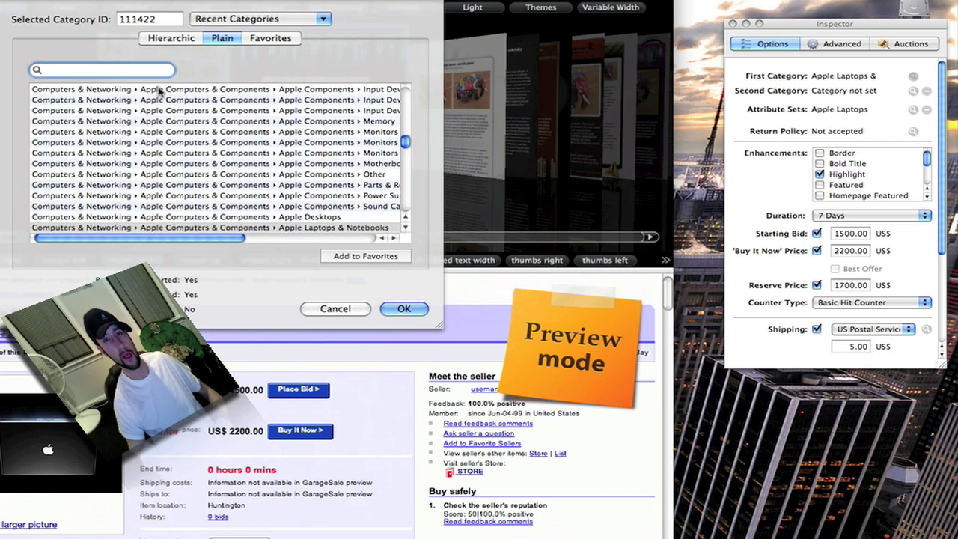
{"action": "left_click", "coordinate": [258, 38]}
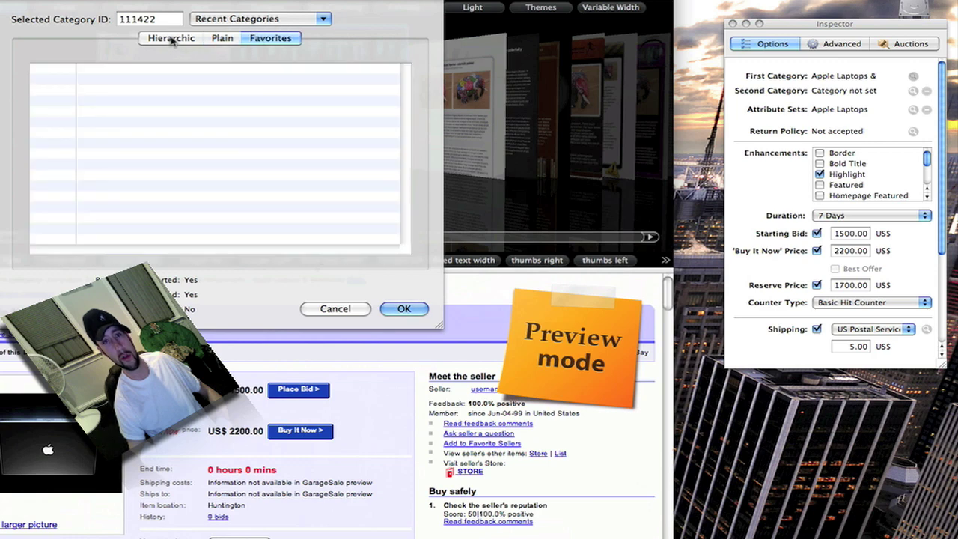
{"action": "left_click", "coordinate": [172, 38]}
{"action": "left_click", "coordinate": [282, 22]}
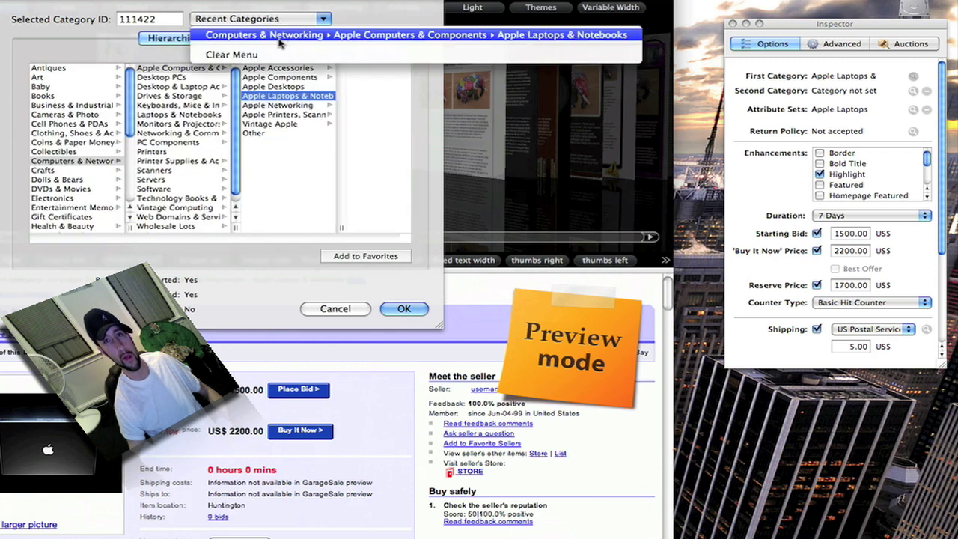
{"action": "left_click", "coordinate": [366, 176]}
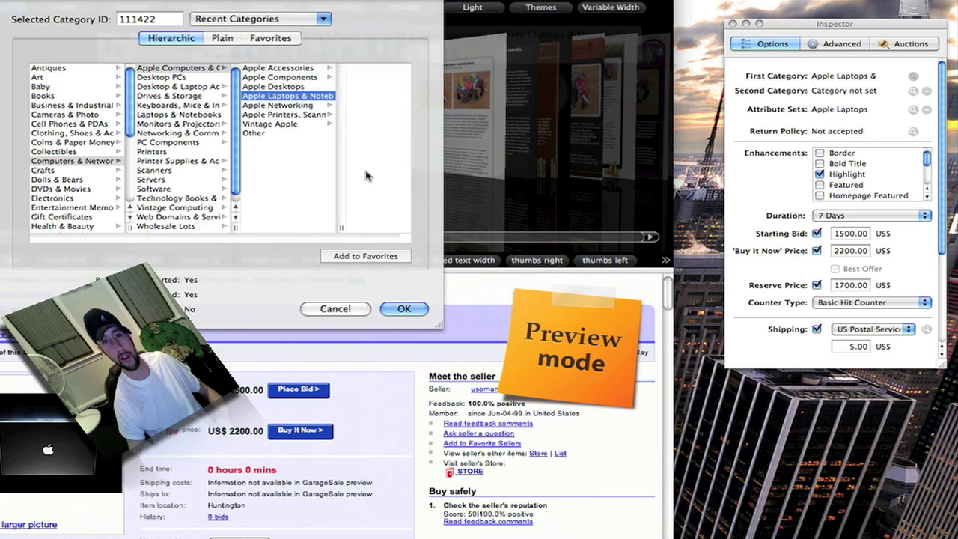
{"action": "left_click", "coordinate": [335, 309]}
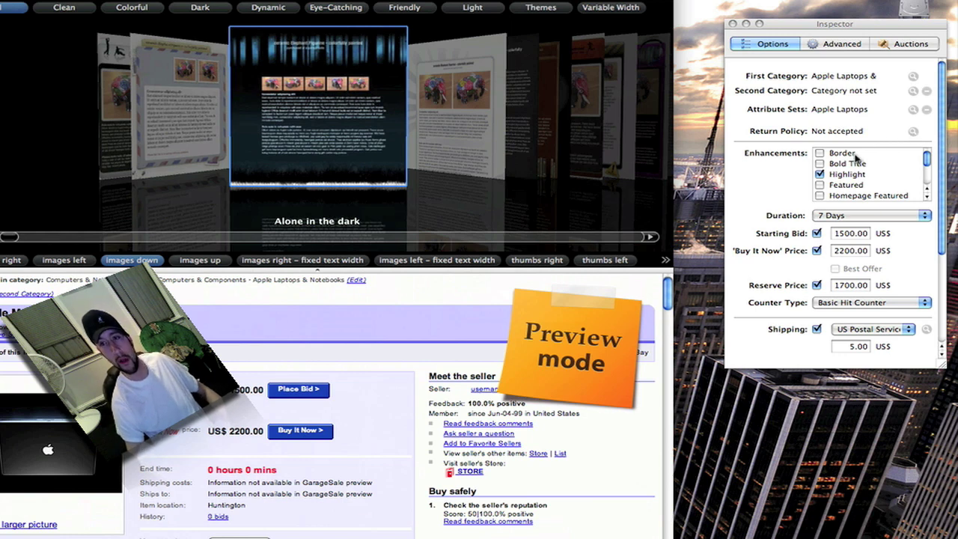
Step: Examine the available listing enhancements and auction durations, leaving the duration at 7 Days
{"action": "scroll", "coordinate": [847, 186], "scroll_direction": "down", "scroll_amount": 3}
{"action": "scroll", "coordinate": [864, 185], "scroll_direction": "down", "scroll_amount": 2}
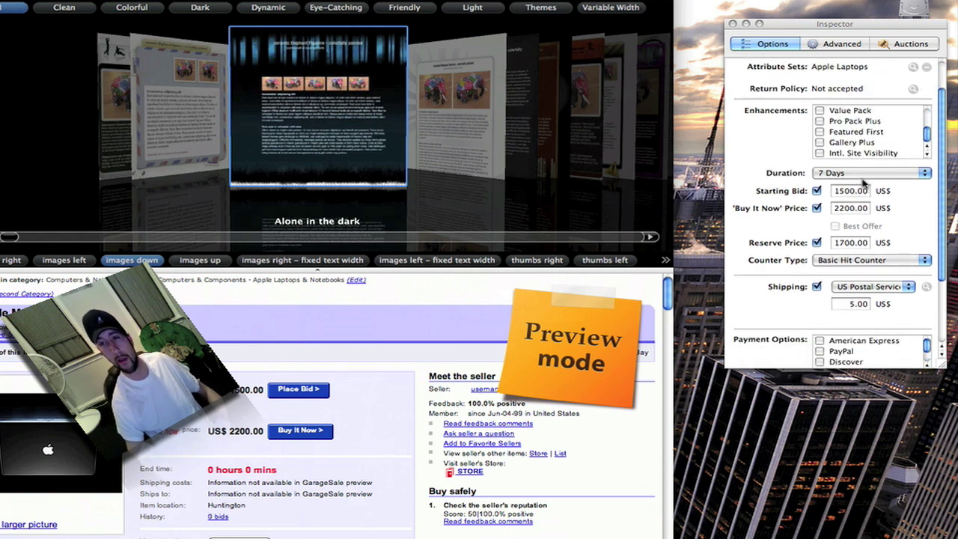
{"action": "left_click", "coordinate": [863, 173]}
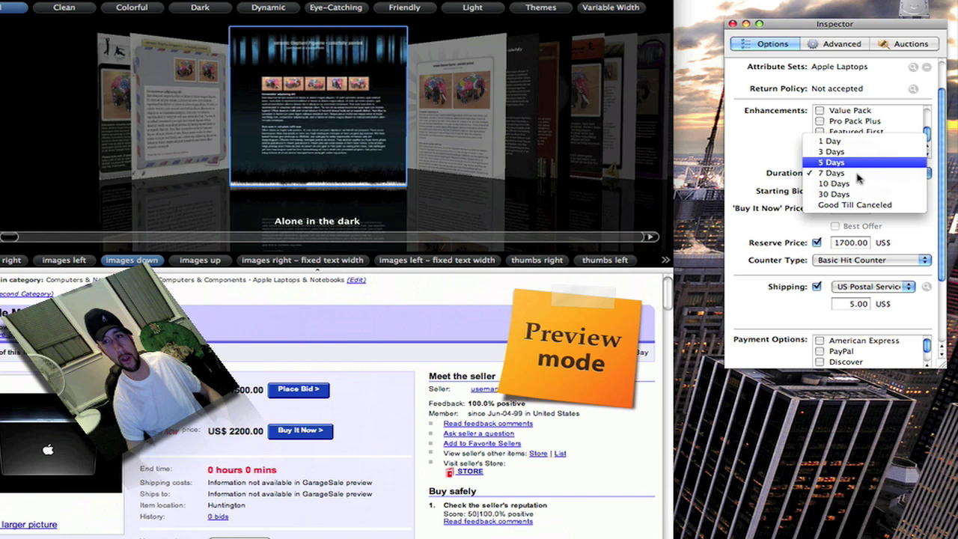
{"action": "left_click", "coordinate": [825, 178]}
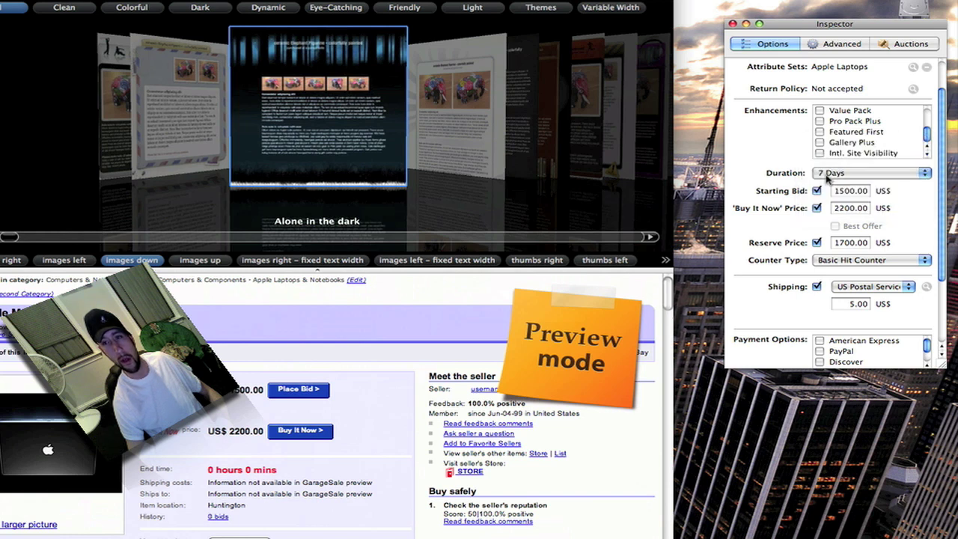
Step: Check the starting bid and Buy It Now price fields, and view the available counter types
{"action": "left_click", "coordinate": [853, 192]}
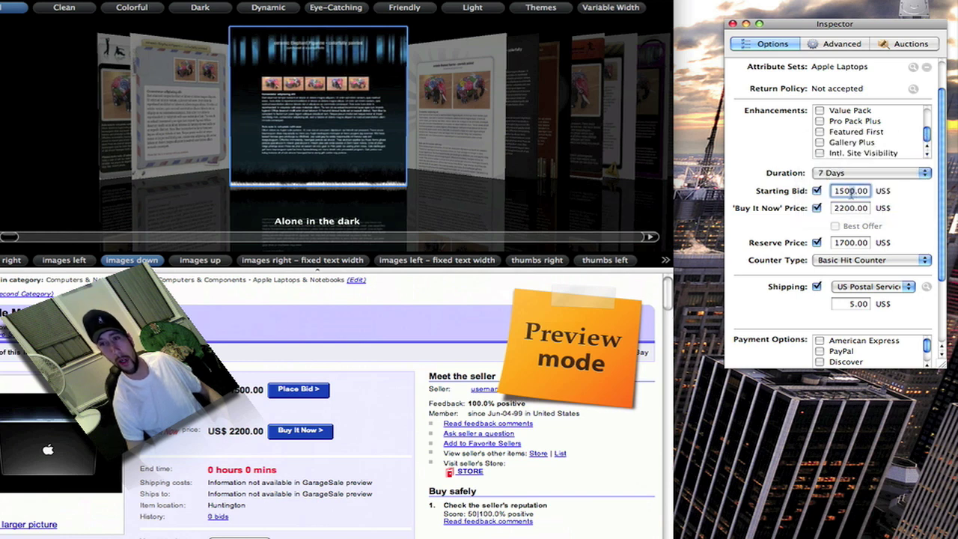
{"action": "left_click", "coordinate": [850, 209]}
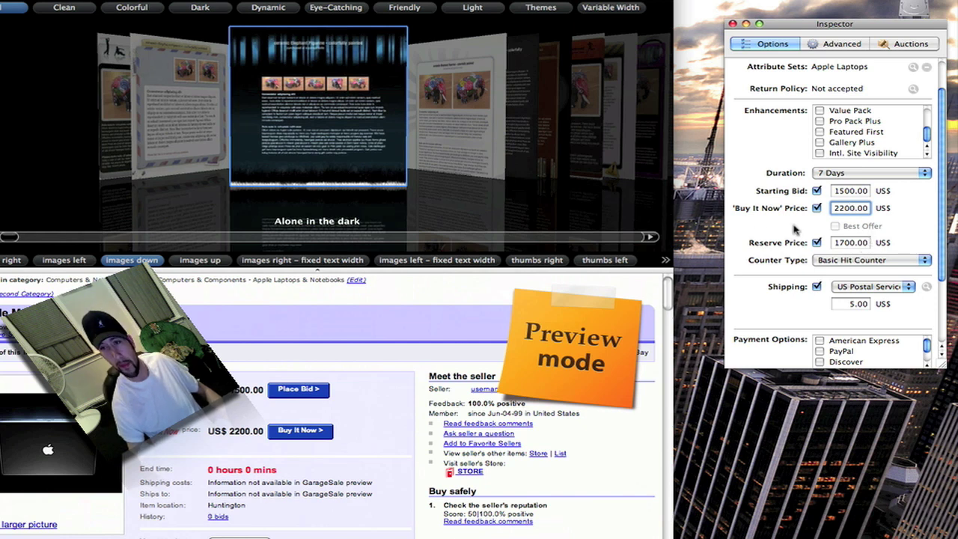
{"action": "left_click", "coordinate": [870, 261]}
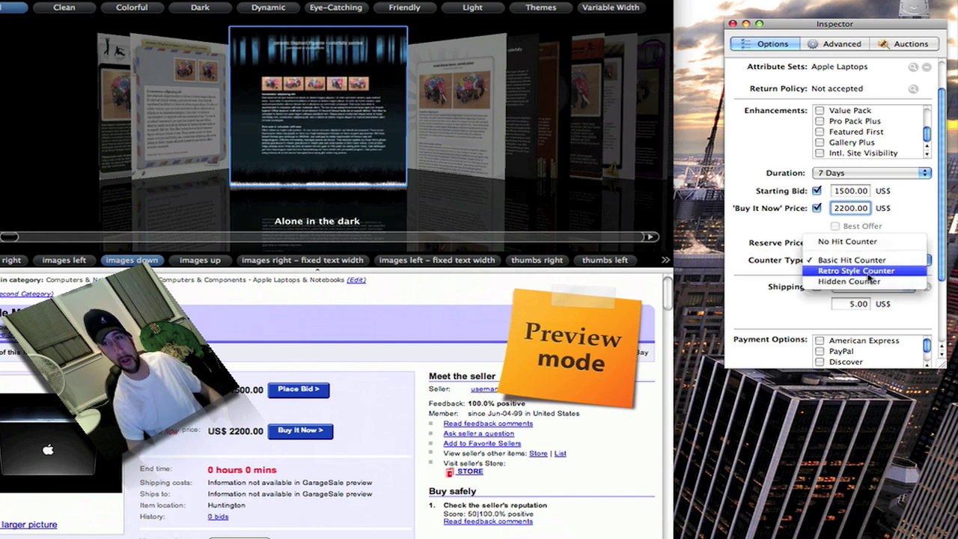
{"action": "left_click", "coordinate": [737, 228]}
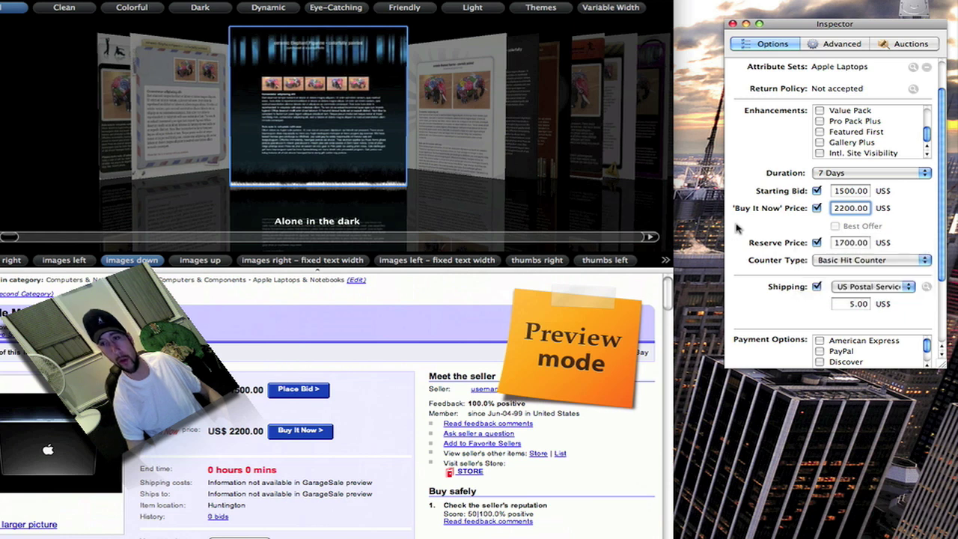
Step: View the available shipping services and the shipping cost field, leaving US Postal Service Priority Mail selected
{"action": "left_click", "coordinate": [889, 287]}
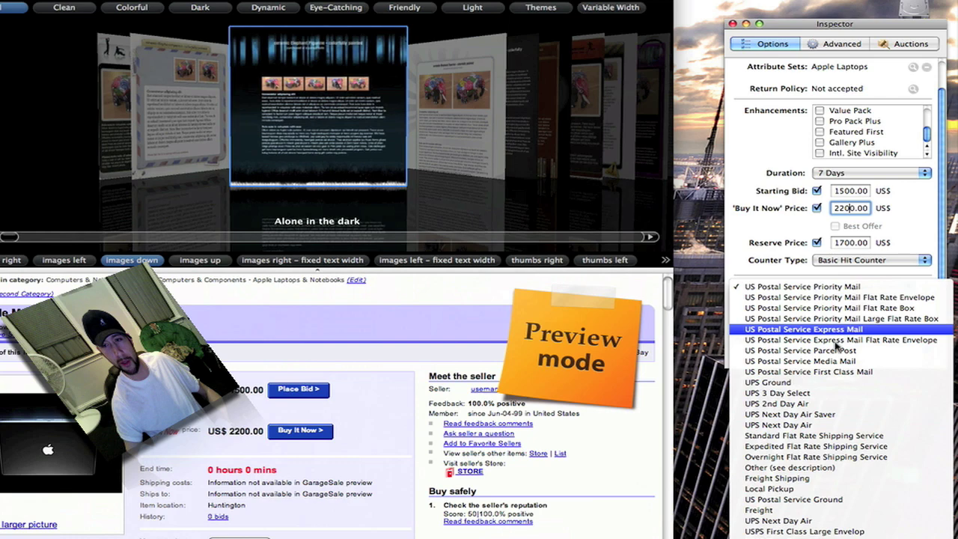
{"action": "left_click", "coordinate": [770, 256]}
{"action": "left_click", "coordinate": [853, 304]}
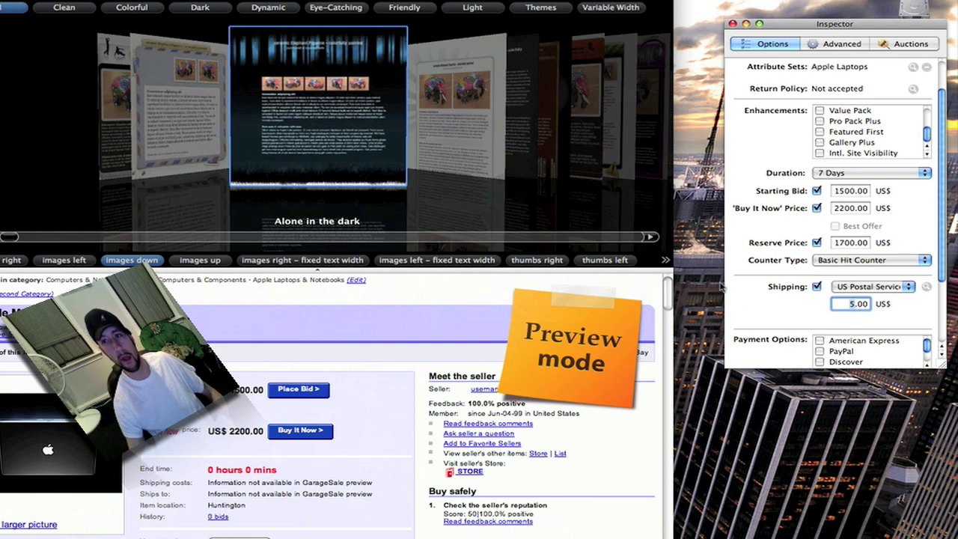
{"action": "left_click", "coordinate": [865, 287]}
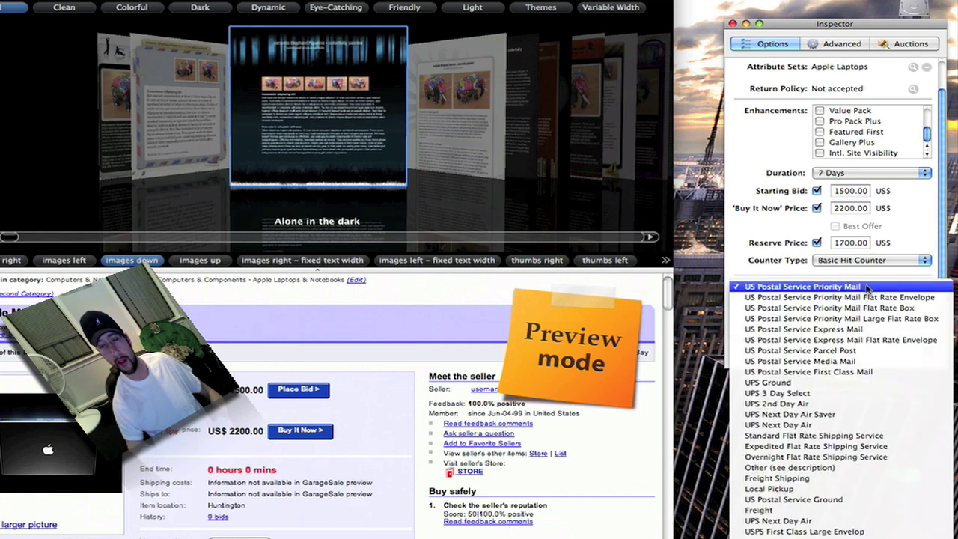
{"action": "left_click", "coordinate": [804, 289]}
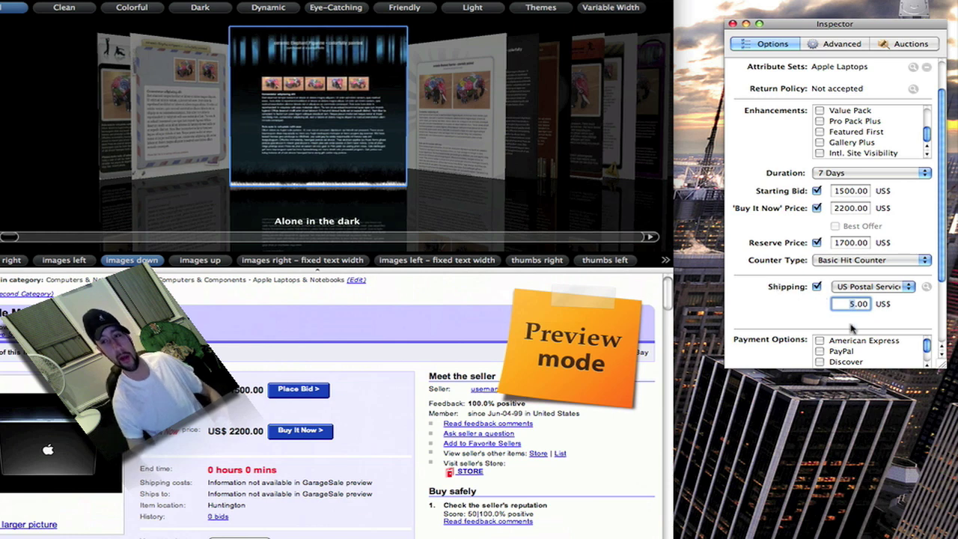
Step: Enlarge the Inspector to reveal the payment instructions, and enable PayPal as a payment option
{"action": "left_click_drag", "start_coordinate": [940, 366], "coordinate": [935, 489]}
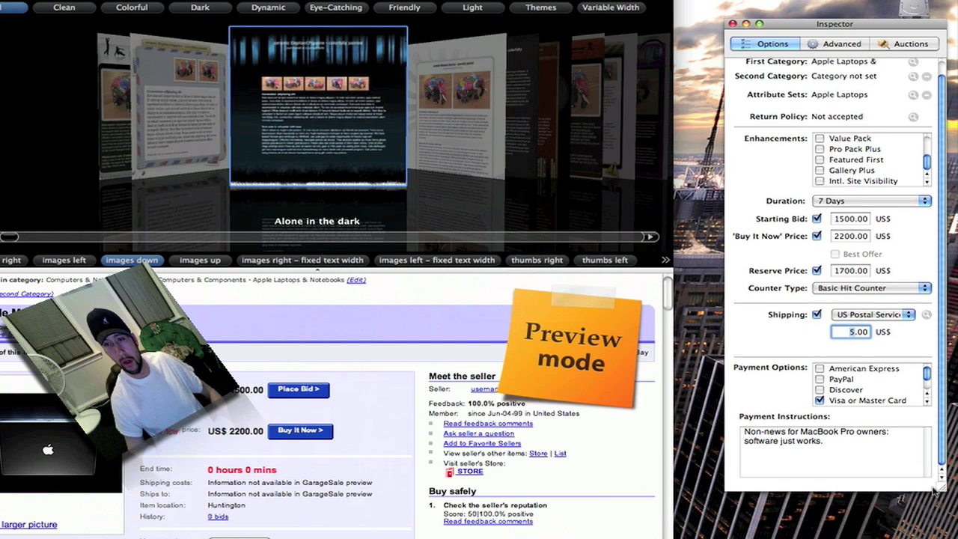
{"action": "left_click", "coordinate": [865, 447]}
{"action": "left_click_drag", "start_coordinate": [746, 447], "coordinate": [735, 430]}
{"action": "left_click", "coordinate": [820, 442]}
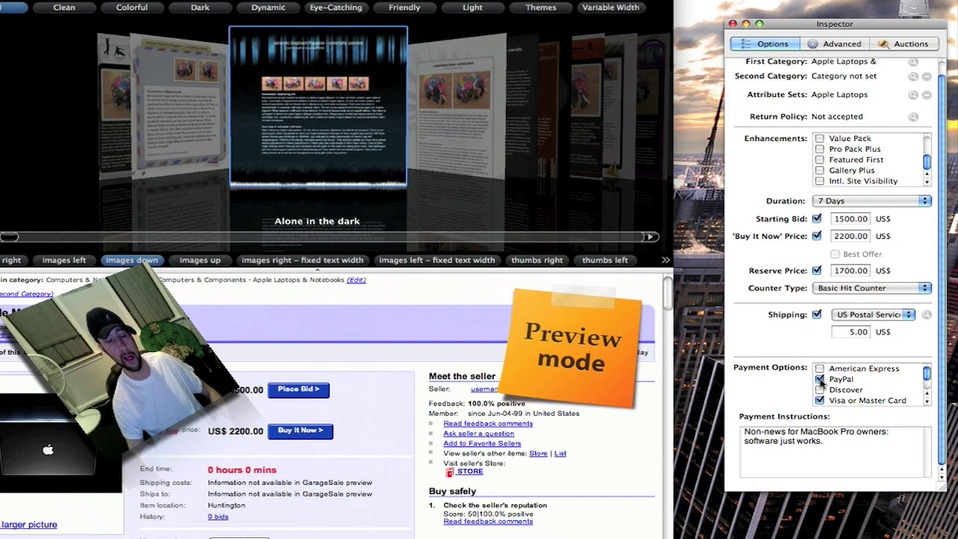
Step: Review the remaining payment options beyond PayPal and Visa or Master Card in the auction options
{"action": "left_click", "coordinate": [928, 403]}
{"action": "left_click", "coordinate": [927, 403]}
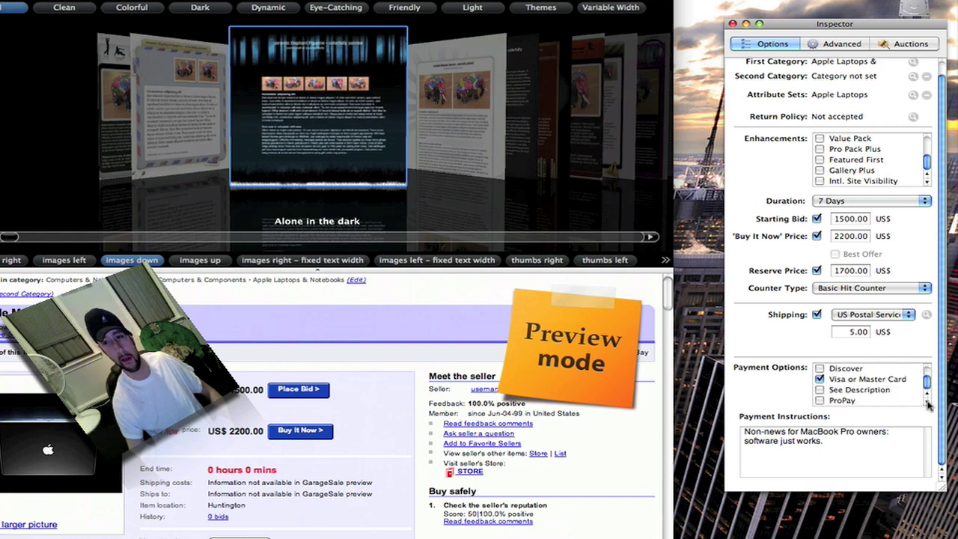
{"action": "scroll", "coordinate": [927, 396], "scroll_direction": "up", "scroll_amount": 2}
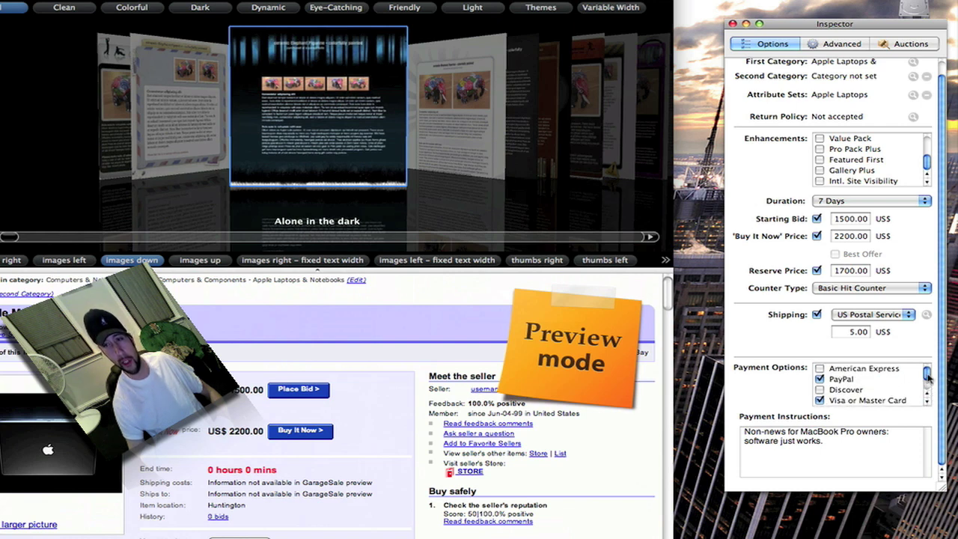
Step: Open the template's advanced settings and view the available EPS options, leaving Standard selected
{"action": "left_click", "coordinate": [839, 45]}
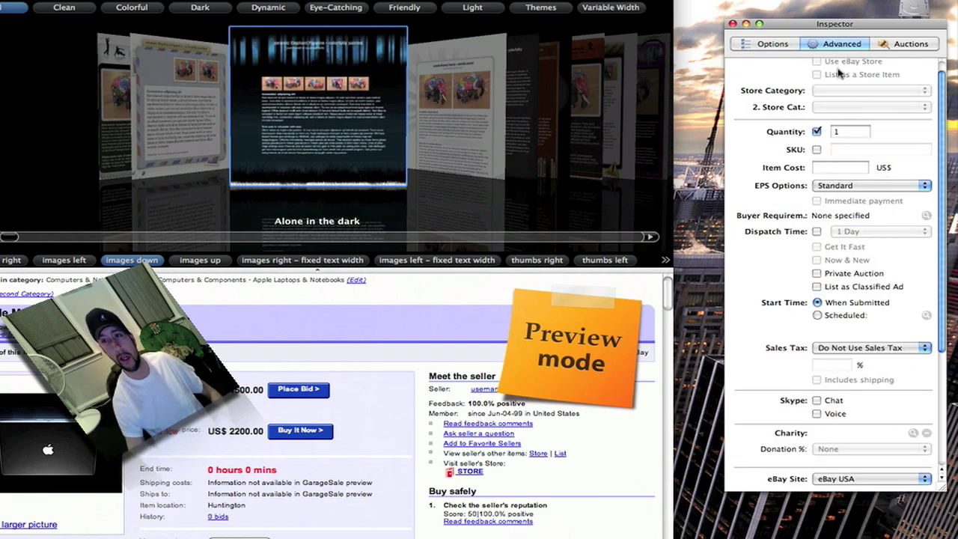
{"action": "scroll", "coordinate": [838, 79], "scroll_direction": "up", "scroll_amount": 1}
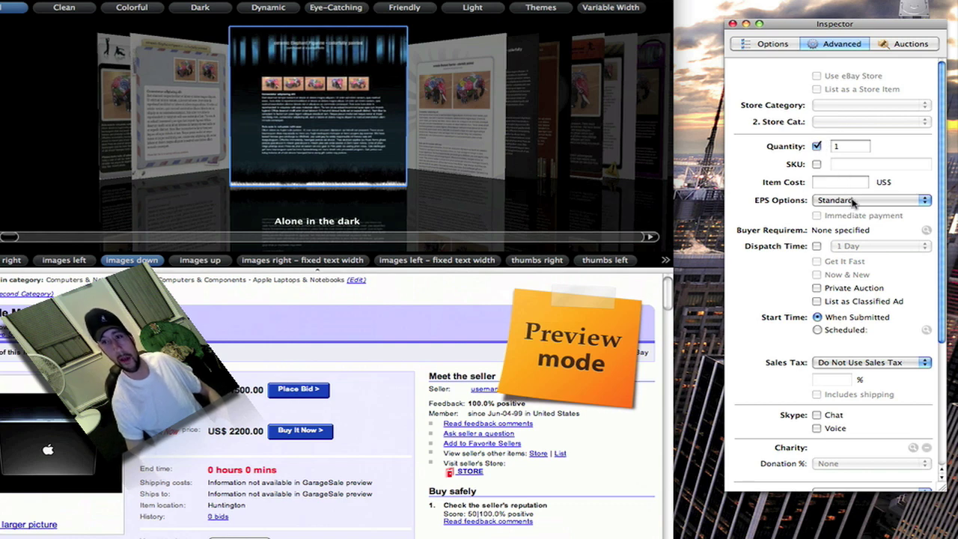
{"action": "left_click", "coordinate": [851, 201]}
{"action": "left_click", "coordinate": [830, 200]}
{"action": "left_click", "coordinate": [830, 200]}
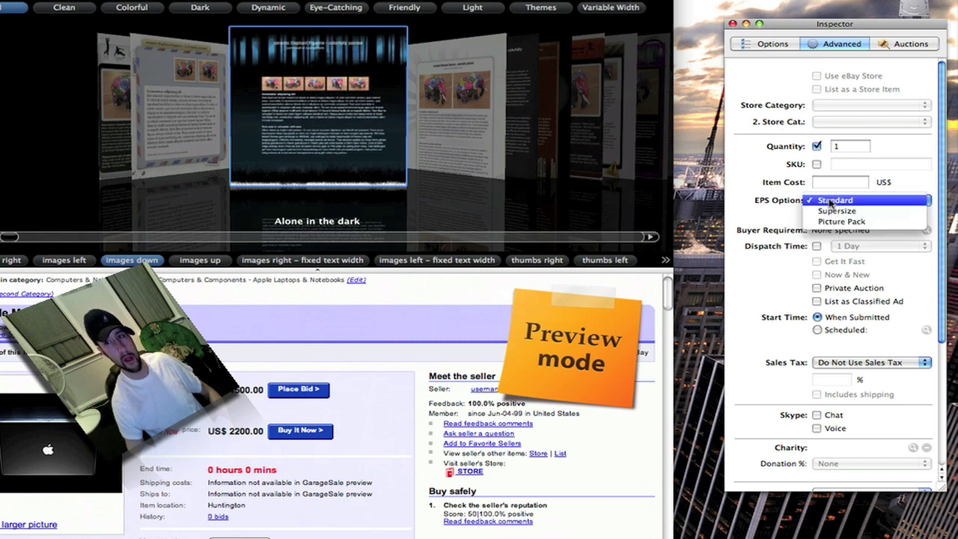
{"action": "left_click", "coordinate": [828, 201]}
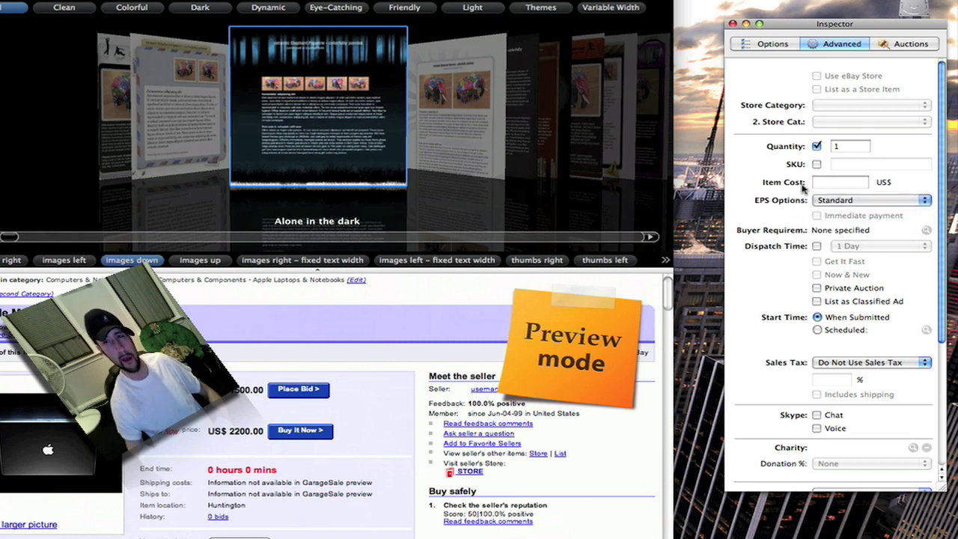
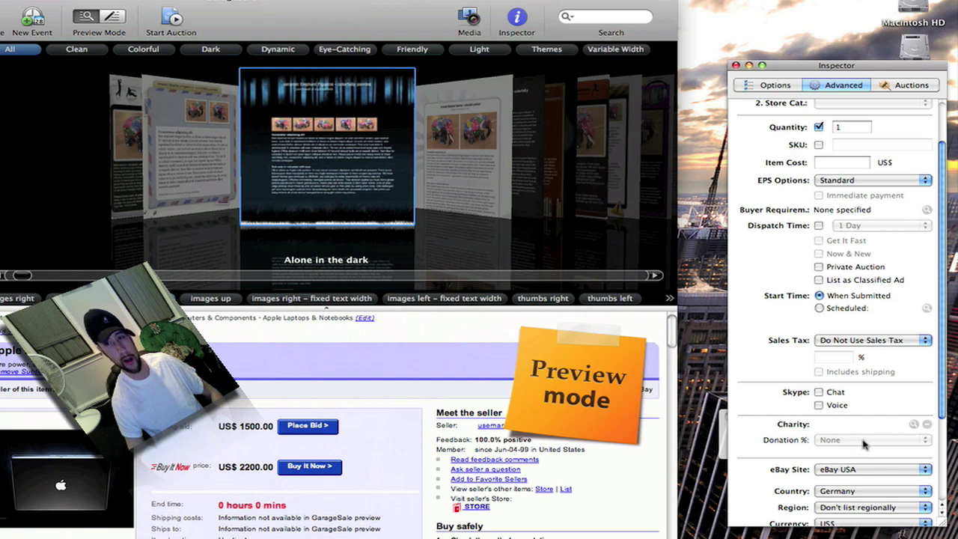
Step: View the available eBay sites in the advanced settings, leaving eBay USA selected
{"action": "scroll", "coordinate": [911, 444], "scroll_direction": "down", "scroll_amount": 4}
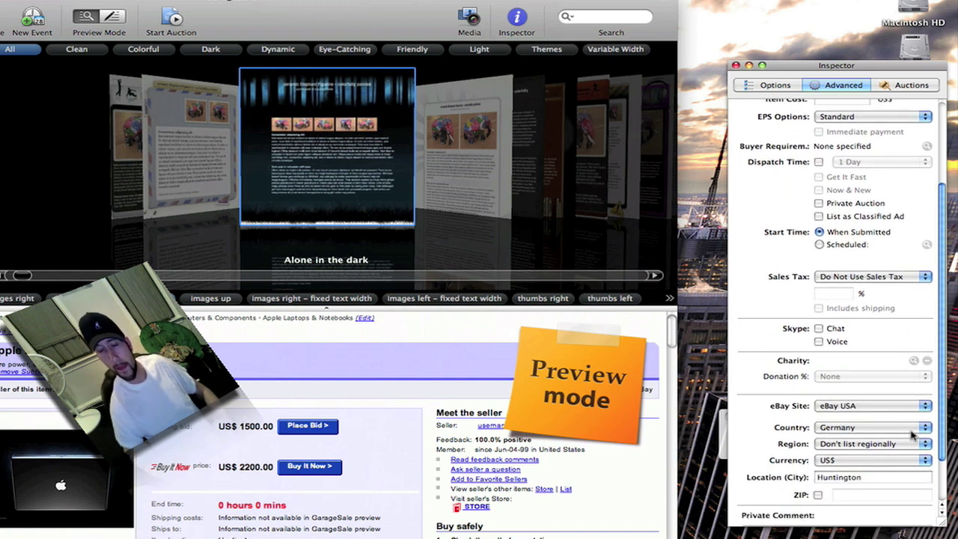
{"action": "left_click", "coordinate": [886, 406]}
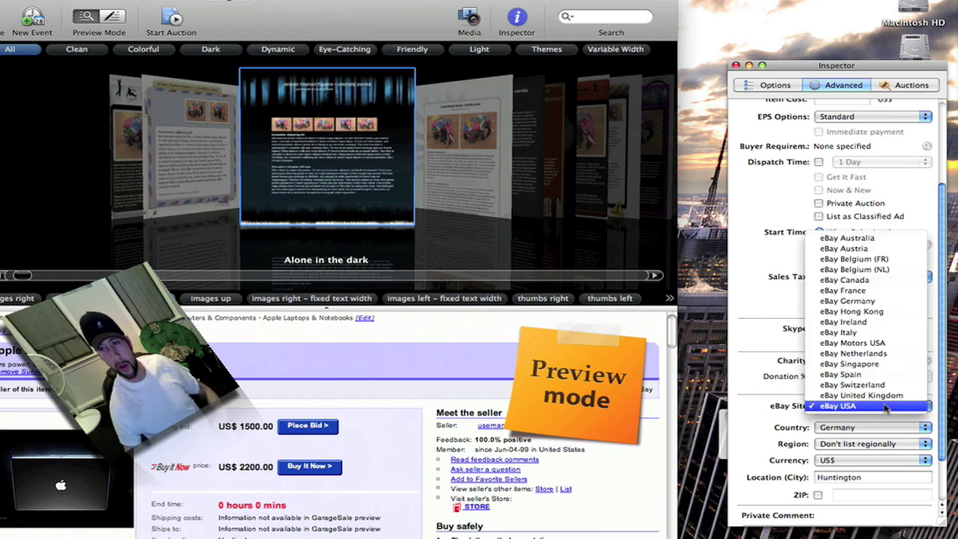
{"action": "left_click", "coordinate": [858, 406]}
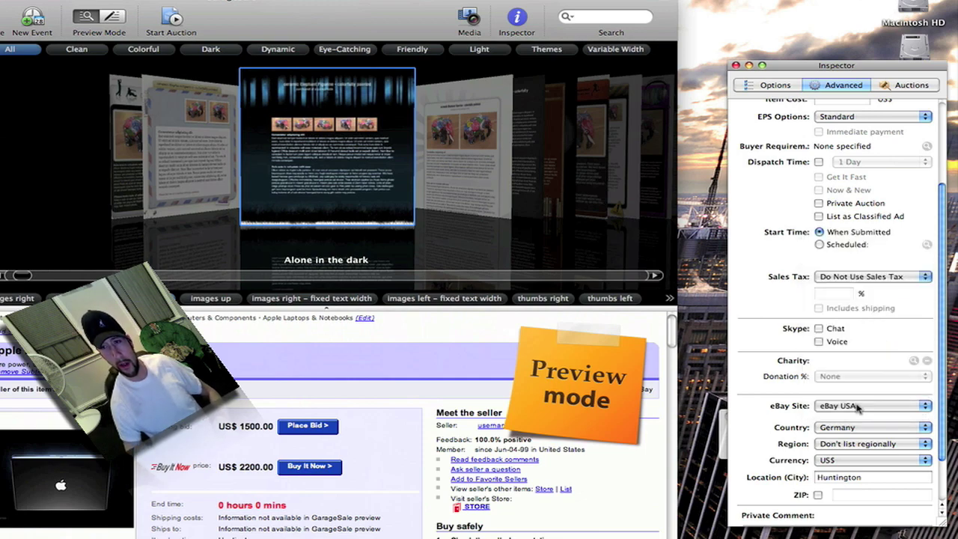
Step: Browse the list of countries available for the listing and dismiss it without choosing another country
{"action": "left_click", "coordinate": [870, 427]}
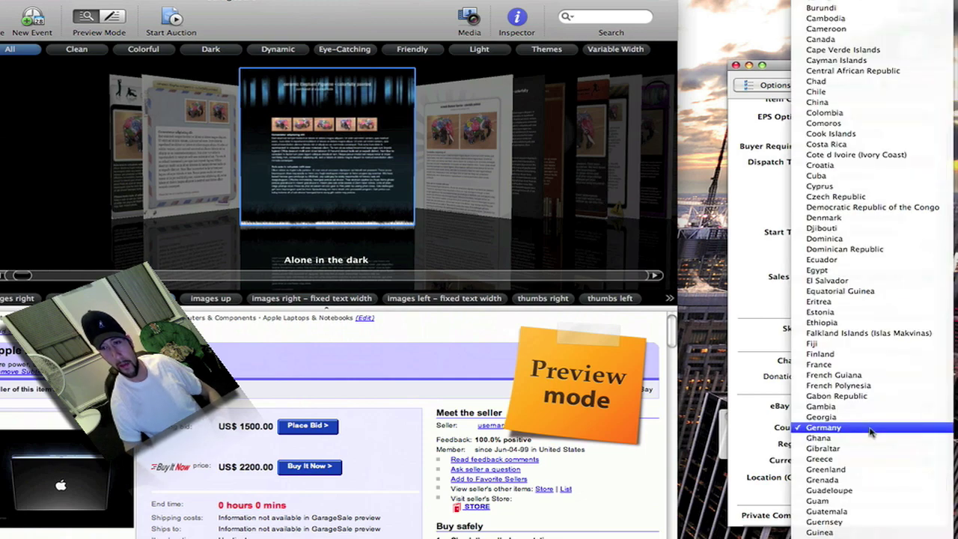
{"action": "scroll", "coordinate": [868, 434], "scroll_direction": "down", "scroll_amount": 5}
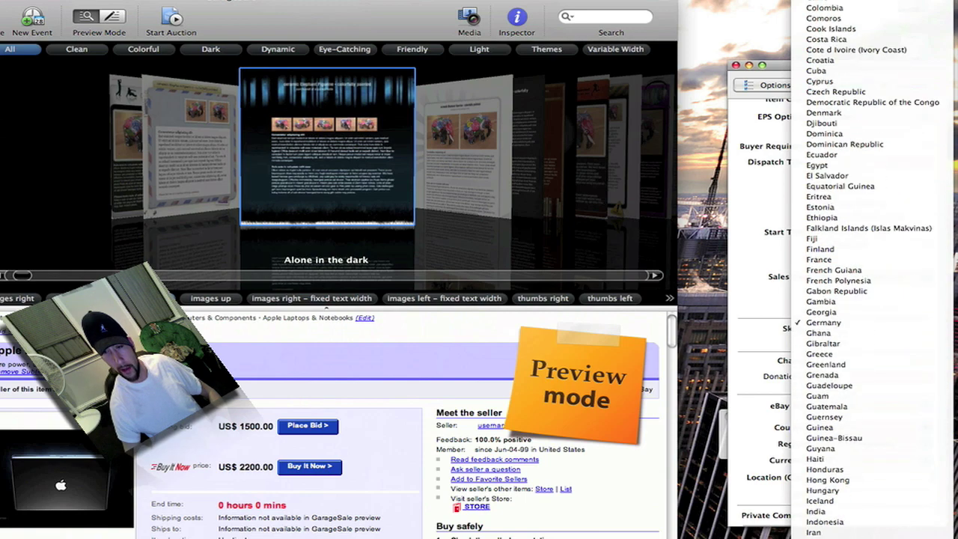
{"action": "scroll", "coordinate": [867, 434], "scroll_direction": "down", "scroll_amount": 10}
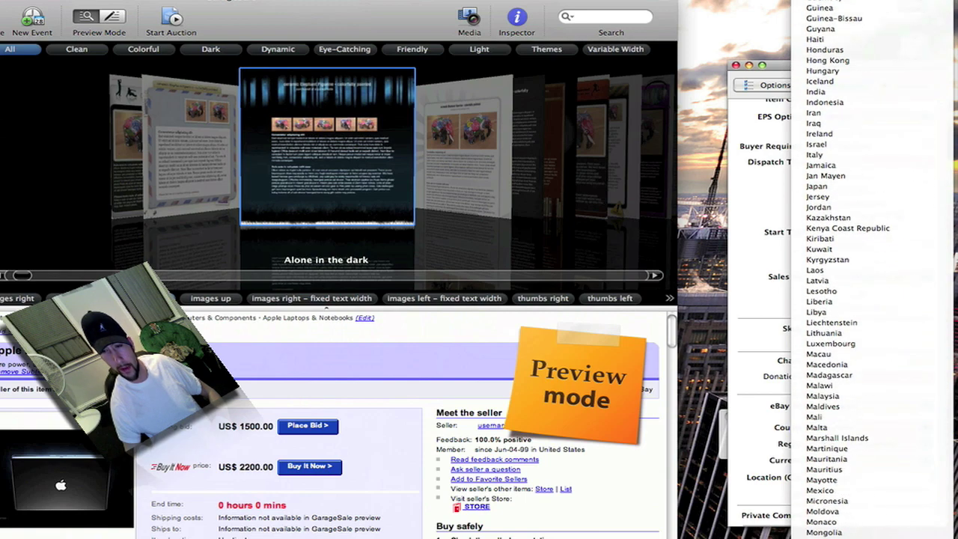
{"action": "scroll", "coordinate": [868, 434], "scroll_direction": "down", "scroll_amount": 10}
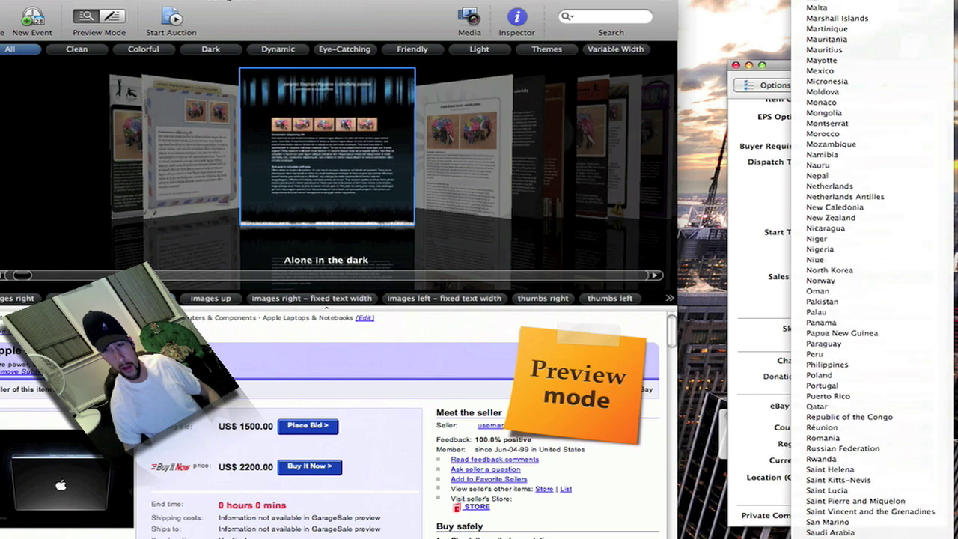
{"action": "scroll", "coordinate": [868, 434], "scroll_direction": "down", "scroll_amount": 6}
{"action": "key", "text": "Escape"}
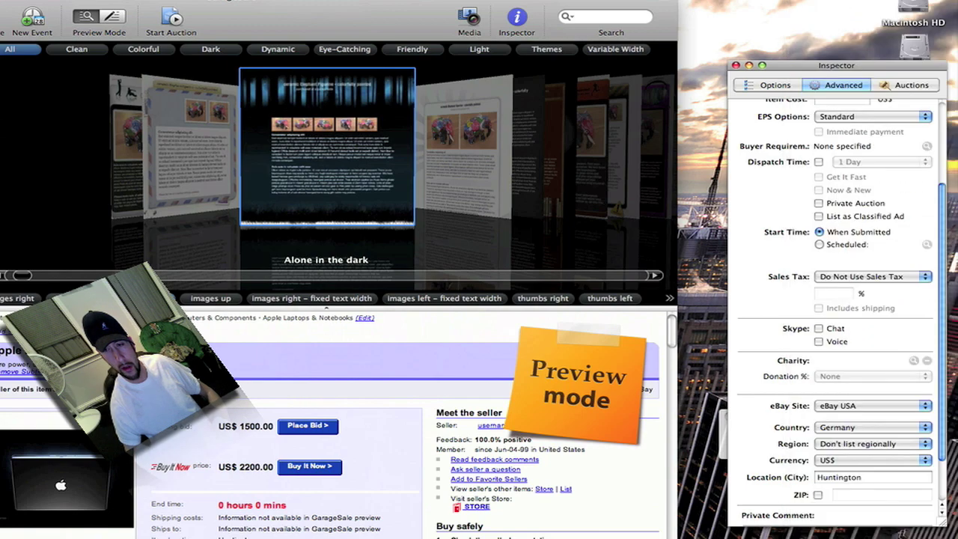
Step: Check the currency, country and region choices for the listing, leaving the region at Don't list regionally
{"action": "left_click", "coordinate": [881, 460]}
{"action": "left_click", "coordinate": [881, 463]}
{"action": "left_click", "coordinate": [872, 428]}
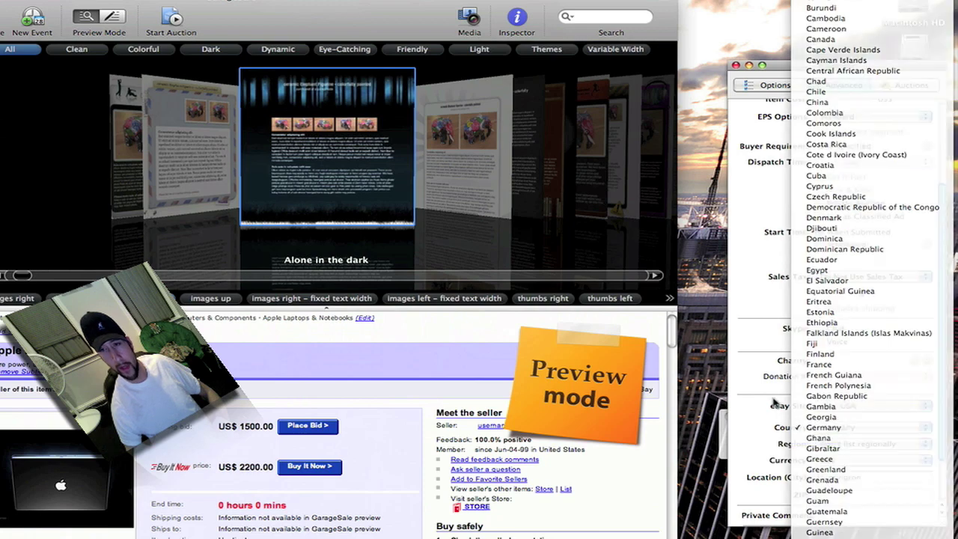
{"action": "left_click", "coordinate": [776, 403]}
{"action": "left_click", "coordinate": [894, 463]}
{"action": "left_click", "coordinate": [893, 463]}
{"action": "left_click", "coordinate": [902, 446]}
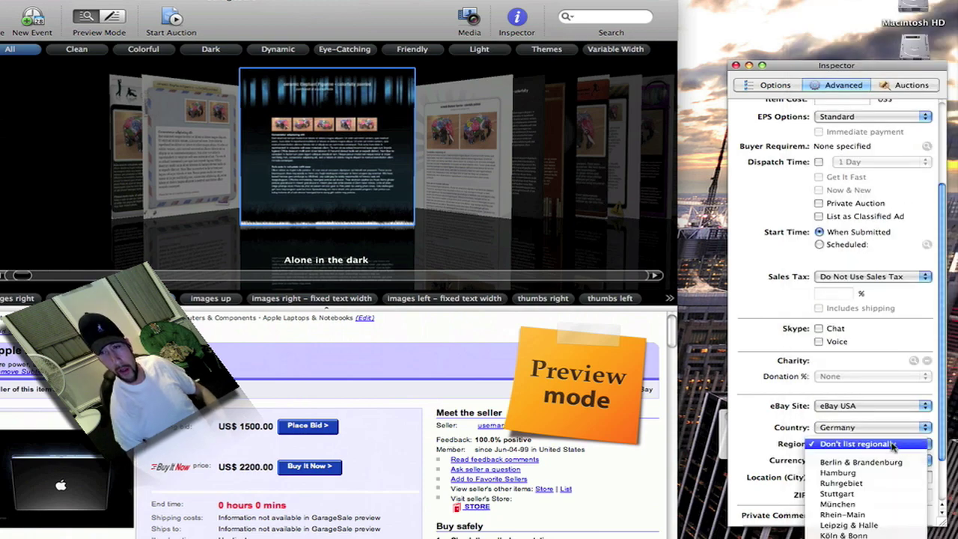
{"action": "left_click", "coordinate": [890, 445]}
Step: Enable the ZIP setting for the listing's location and enter the seller's ZIP code
{"action": "left_click", "coordinate": [874, 479]}
{"action": "left_click", "coordinate": [818, 494]}
{"action": "left_click", "coordinate": [865, 494]}
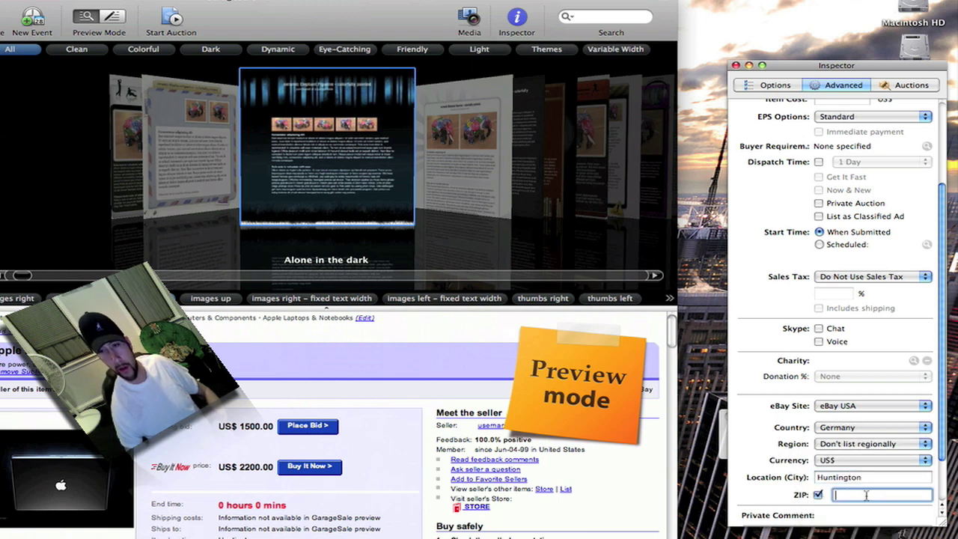
{"action": "type", "text": "25704"}
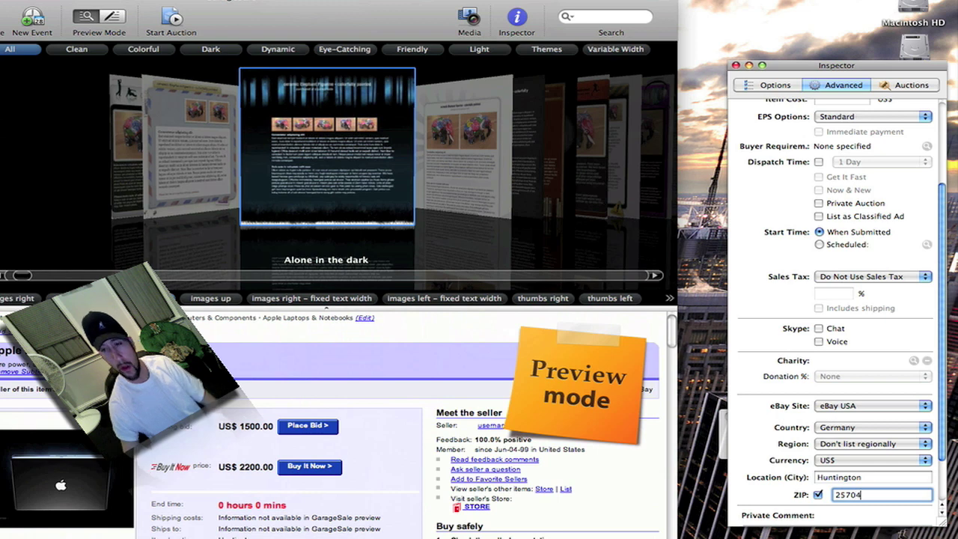
Step: Check the private comment field and the auctions started with this template, return to the basic options and close the Inspector
{"action": "scroll", "coordinate": [870, 481], "scroll_direction": "down", "scroll_amount": 3}
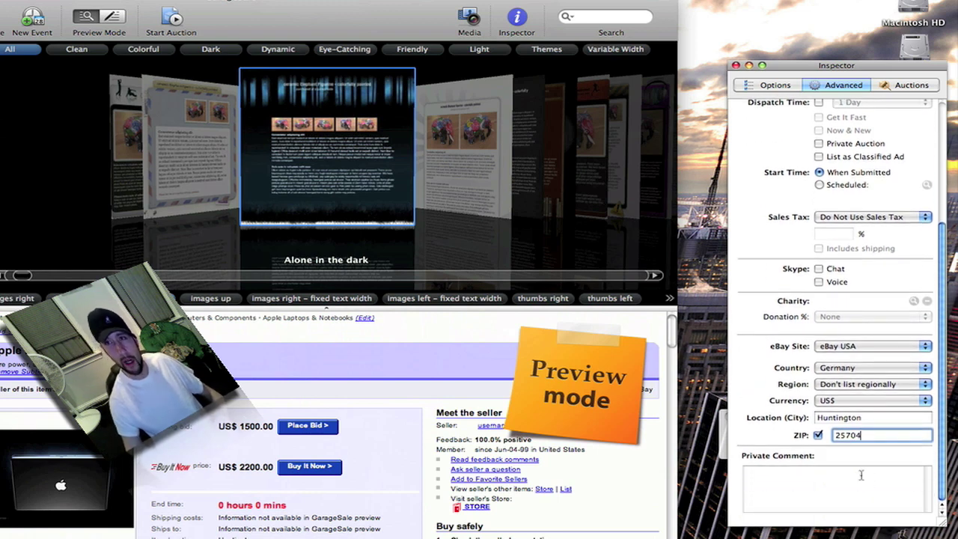
{"action": "scroll", "coordinate": [860, 472], "scroll_direction": "up", "scroll_amount": 5}
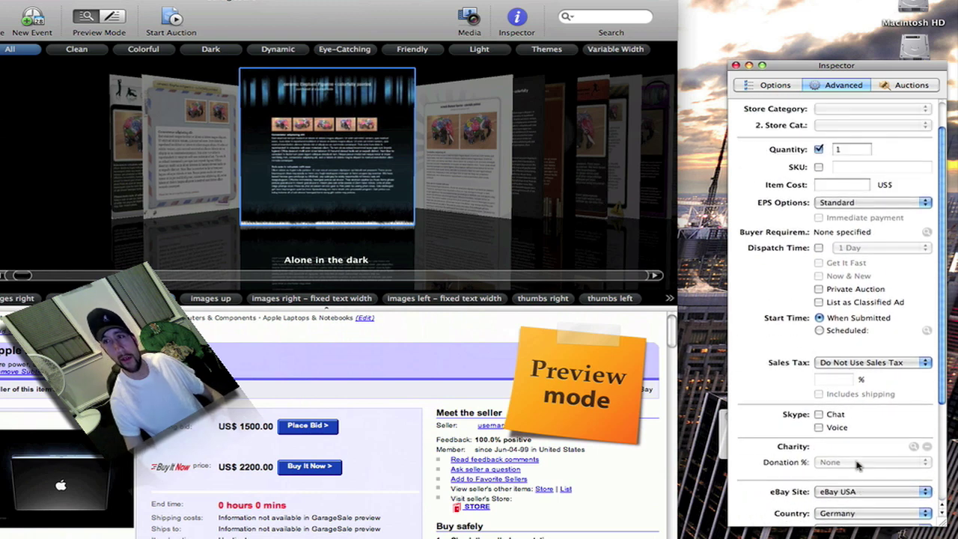
{"action": "left_click", "coordinate": [892, 85]}
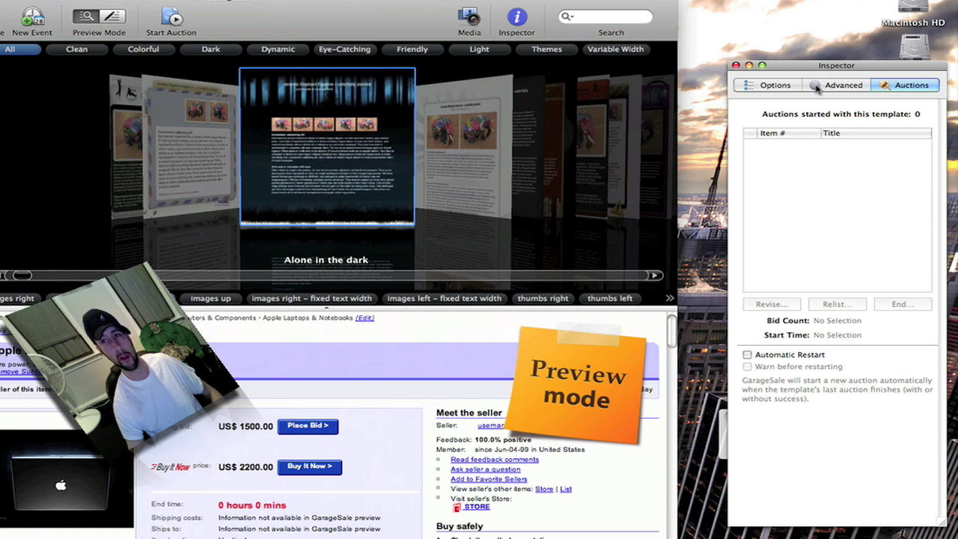
{"action": "left_click", "coordinate": [778, 86]}
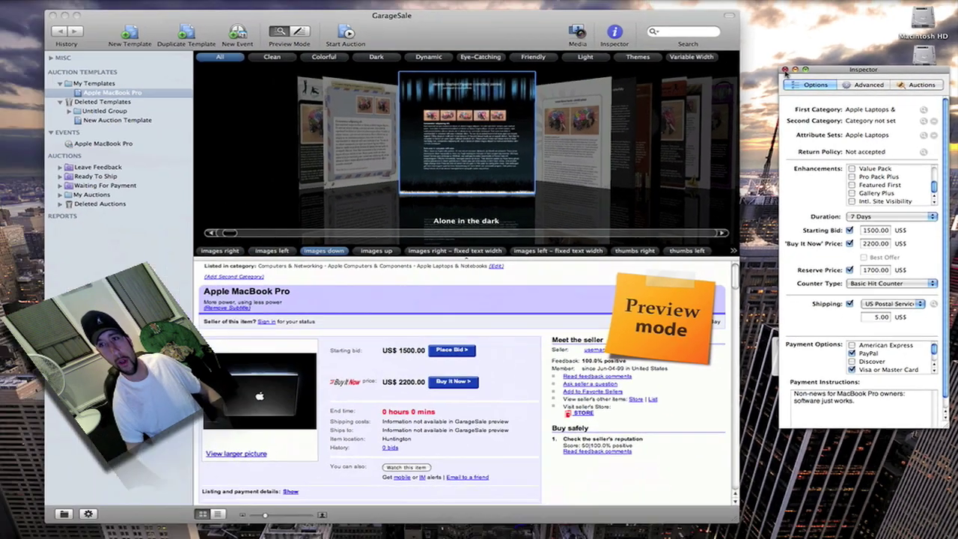
{"action": "left_click", "coordinate": [736, 65]}
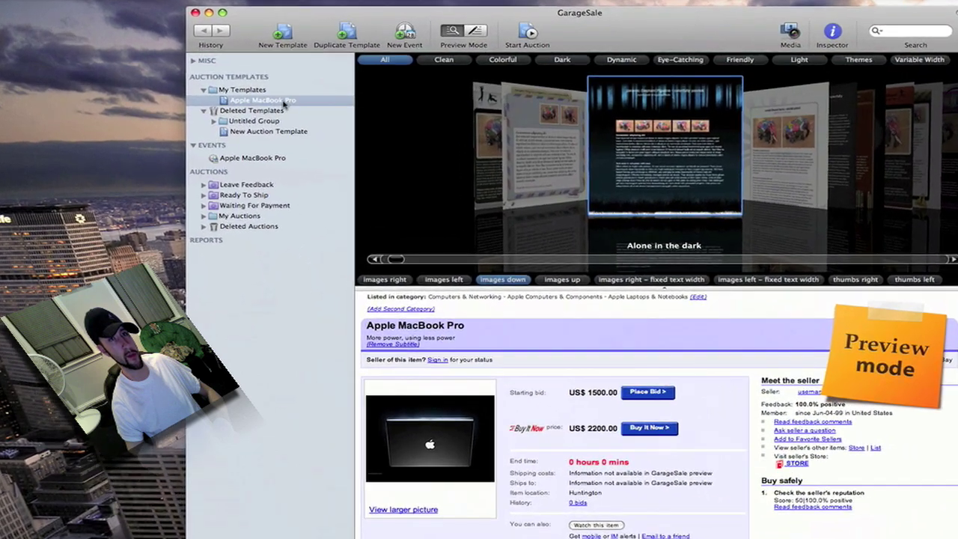
Step: View the Apple MacBook Pro template, the deleted Untitled Group, and the commands available for Deleted Templates
{"action": "left_click", "coordinate": [285, 102]}
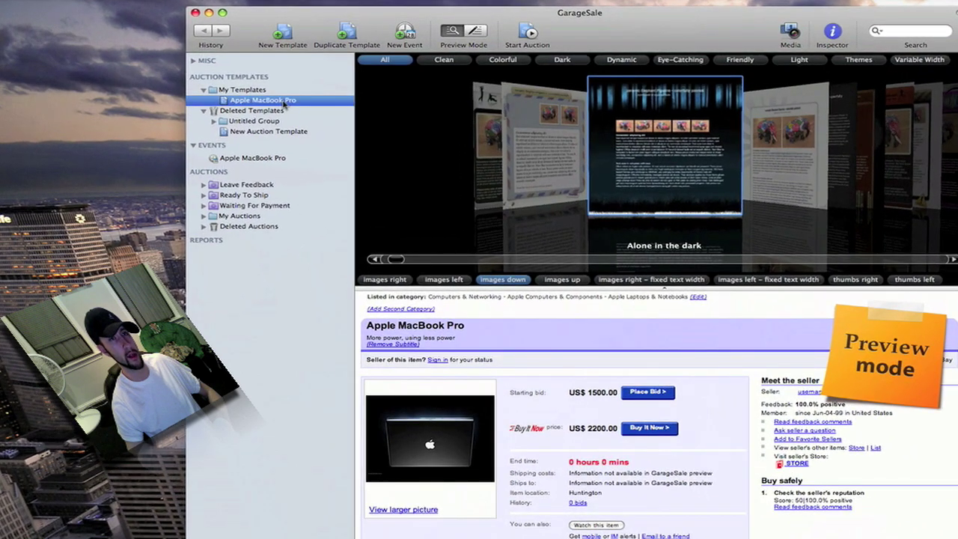
{"action": "left_click", "coordinate": [256, 122]}
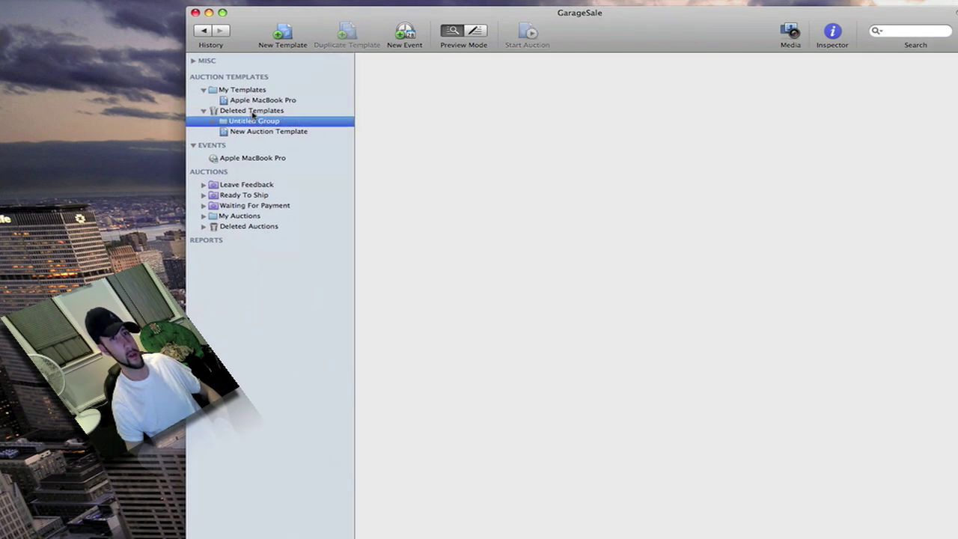
{"action": "left_click", "coordinate": [253, 112]}
{"action": "right_click", "coordinate": [254, 112]}
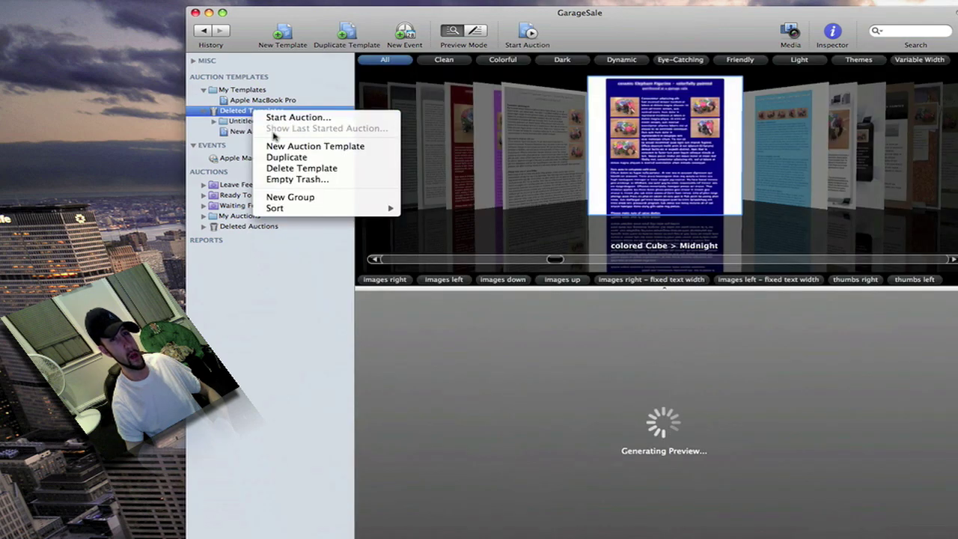
{"action": "left_click", "coordinate": [213, 124]}
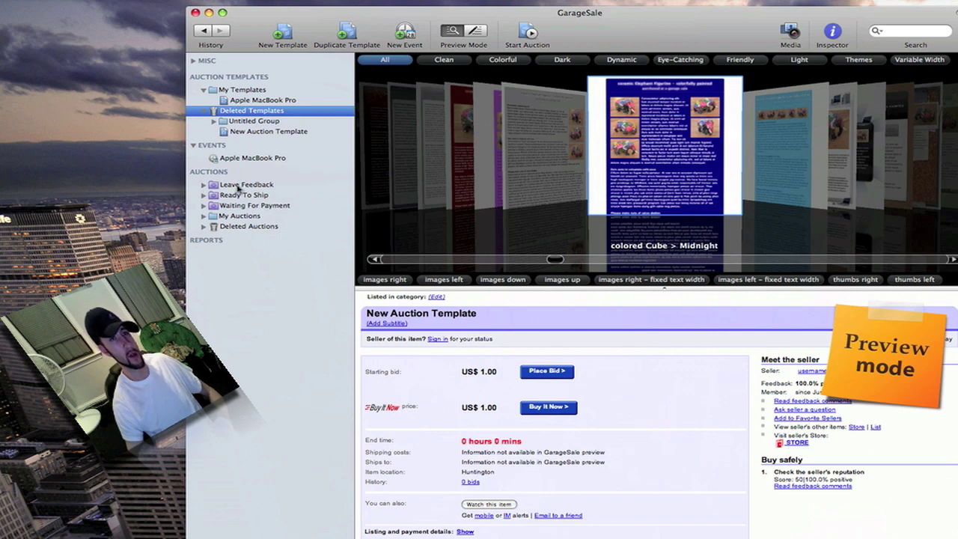
Step: View the Leave Feedback, Ready To Ship and Waiting For Payment auction folders, and check My Auctions
{"action": "left_click", "coordinate": [238, 189]}
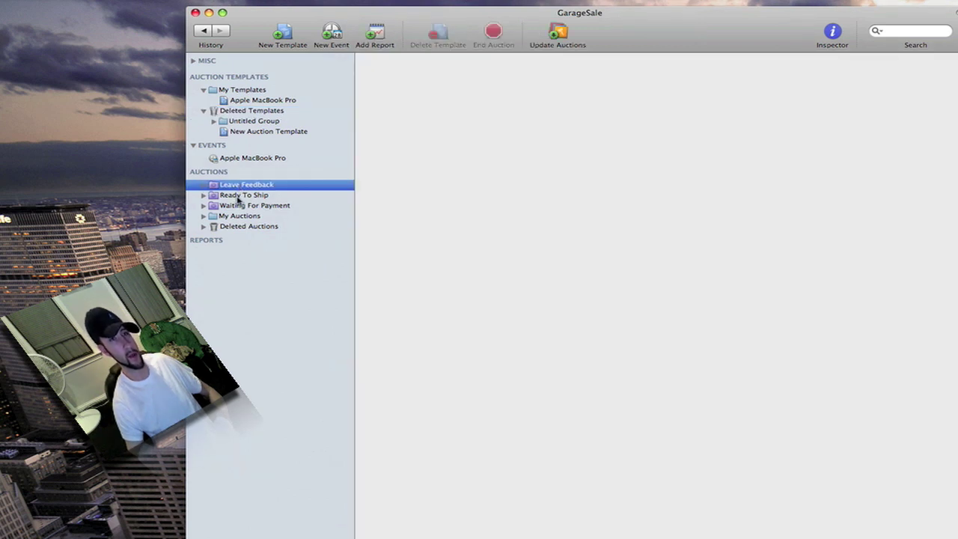
{"action": "left_click", "coordinate": [238, 196]}
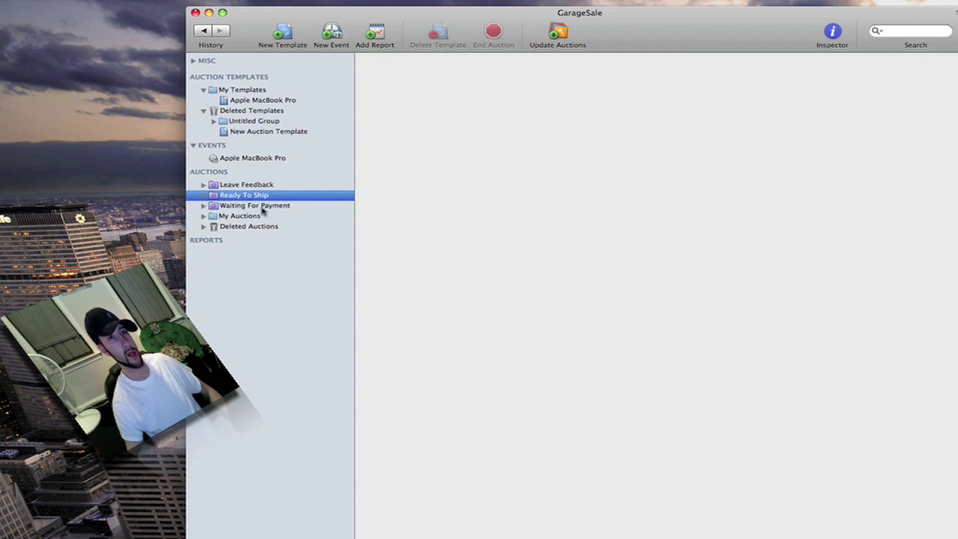
{"action": "left_click", "coordinate": [262, 207]}
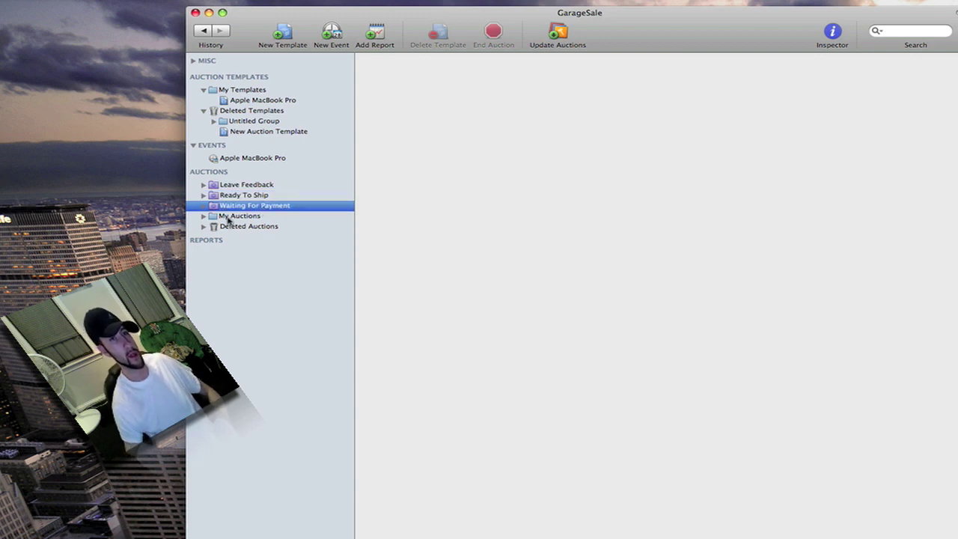
{"action": "left_click", "coordinate": [203, 217]}
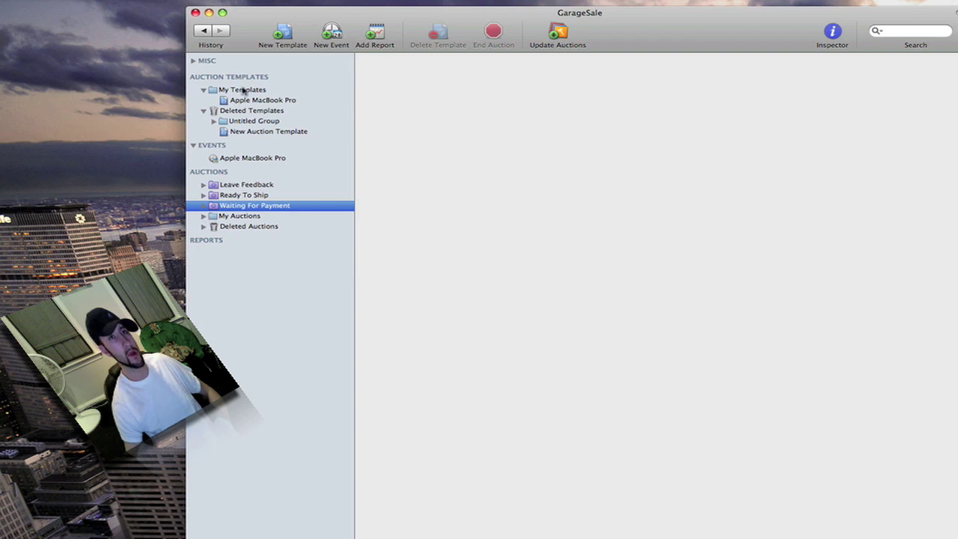
Step: Open the Apple MacBook Pro template and check its accepted payment methods, leaving the payment options without changes
{"action": "left_click", "coordinate": [204, 32]}
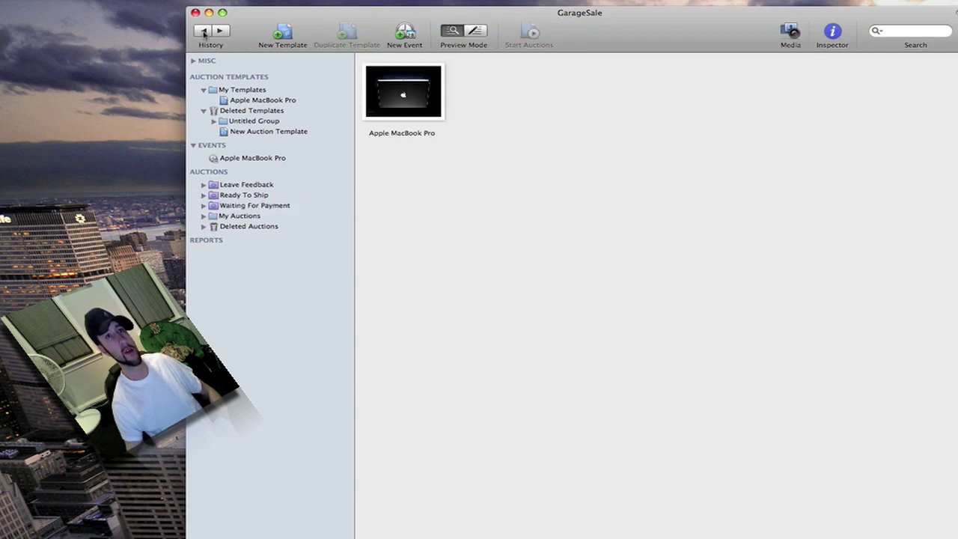
{"action": "left_click", "coordinate": [243, 100]}
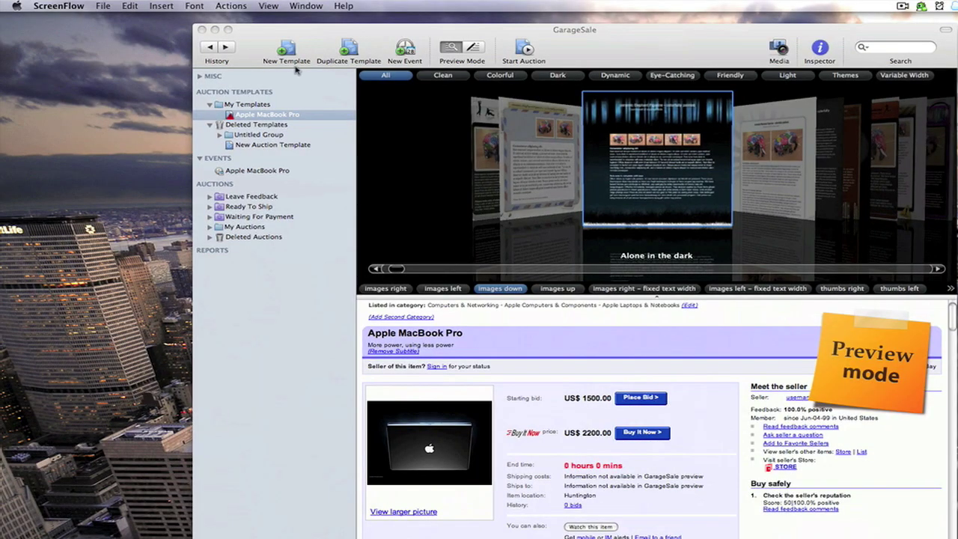
{"action": "left_click", "coordinate": [256, 38]}
{"action": "left_click", "coordinate": [202, 6]}
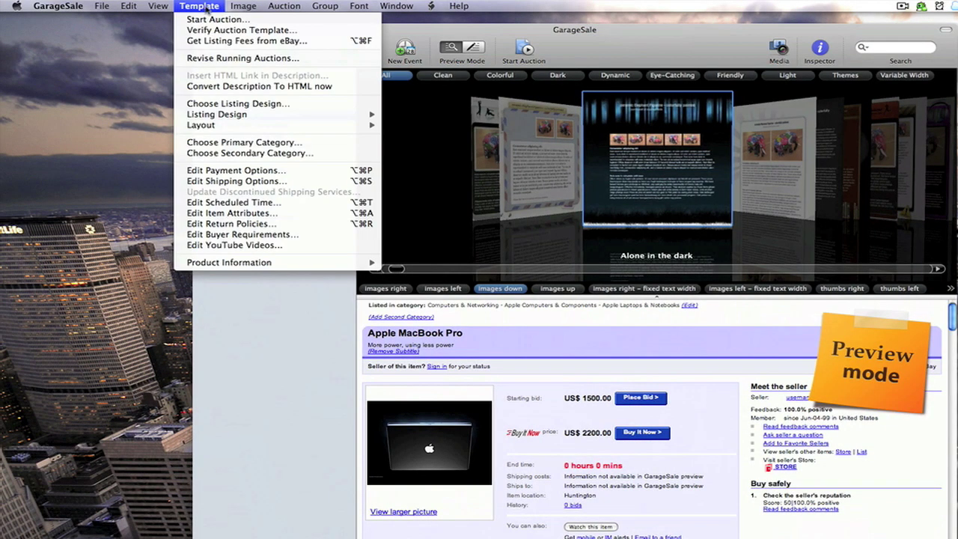
{"action": "left_click", "coordinate": [238, 172]}
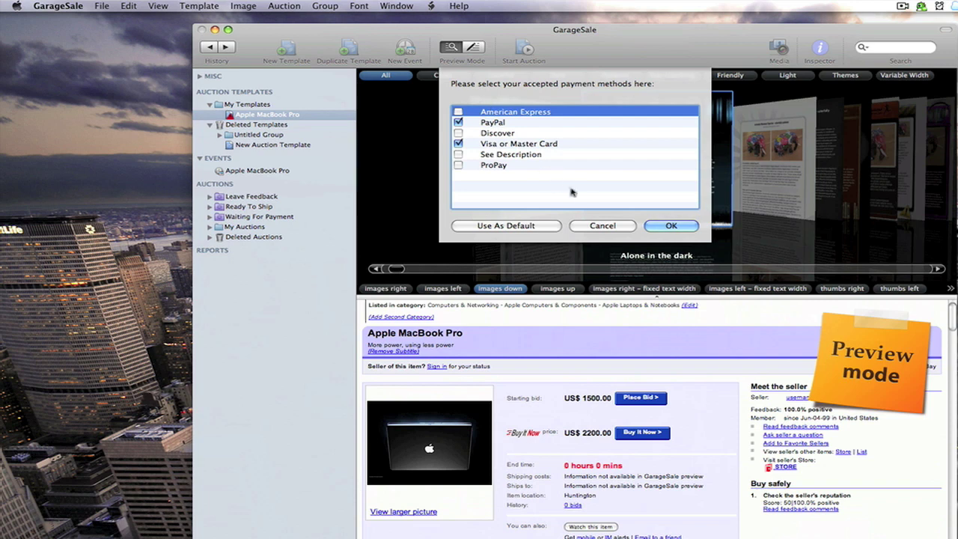
{"action": "left_click", "coordinate": [596, 226]}
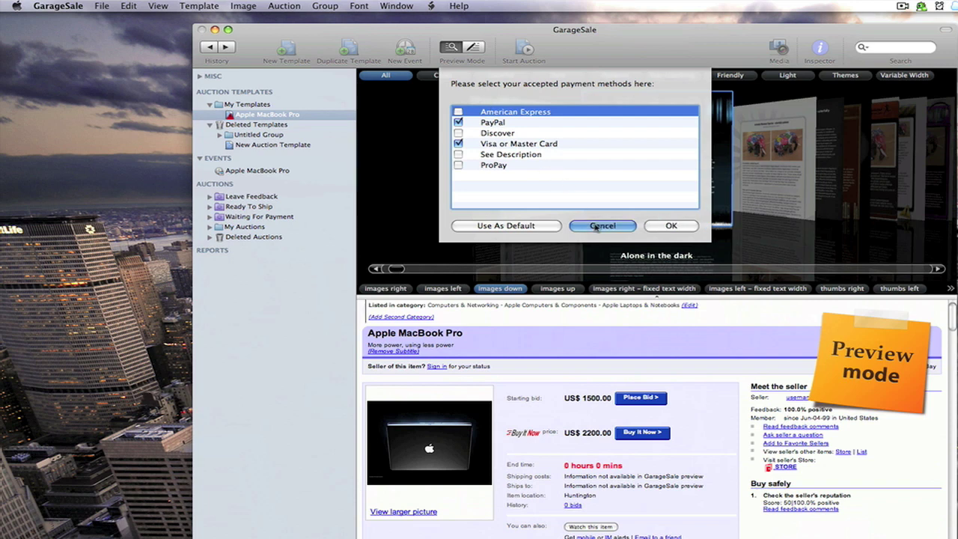
Step: Open the template's shipping options and check the available domestic shipping services and insurance types
{"action": "left_click", "coordinate": [185, 6]}
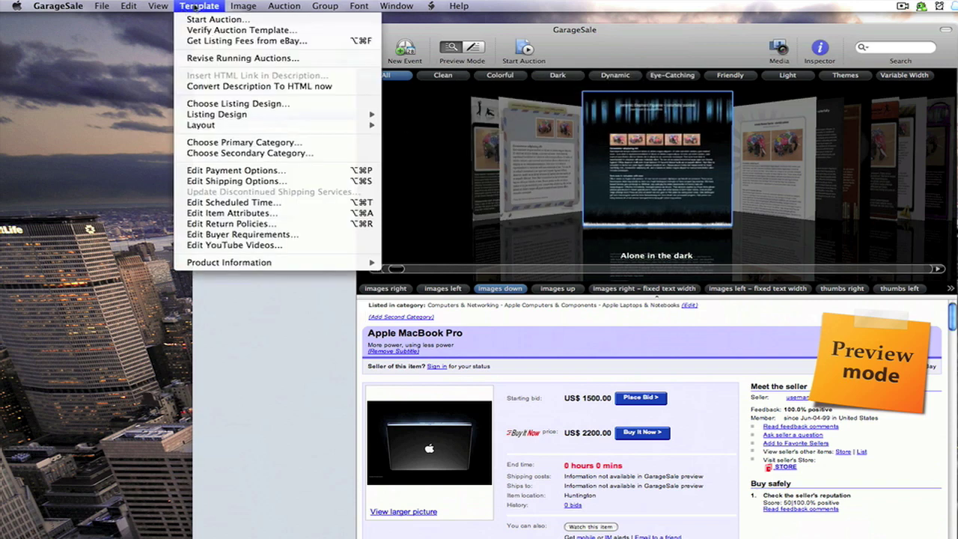
{"action": "left_click", "coordinate": [243, 181]}
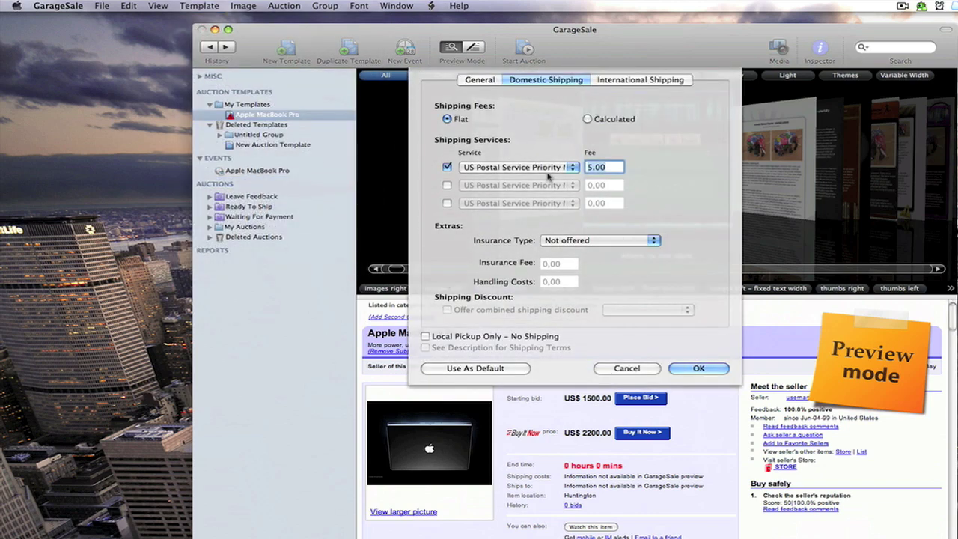
{"action": "left_click", "coordinate": [546, 171]}
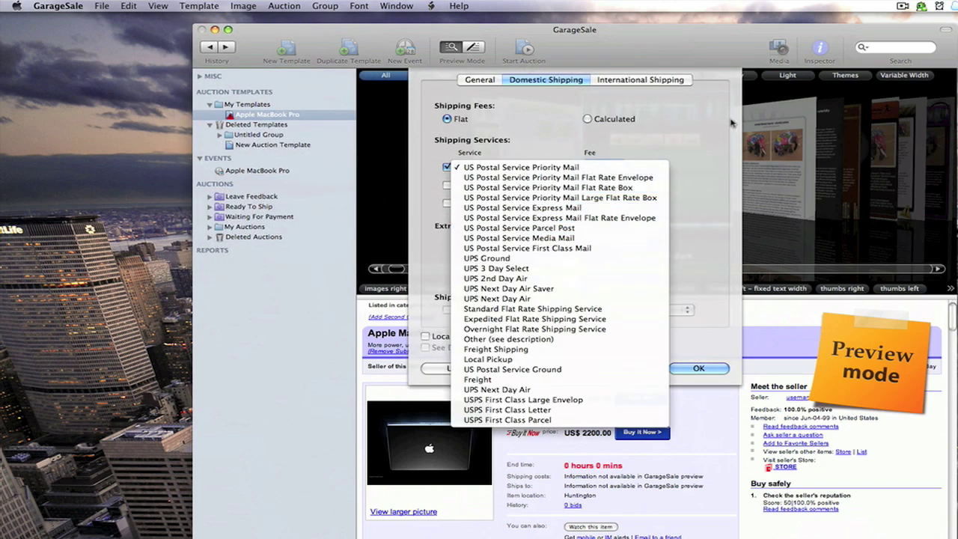
{"action": "left_click", "coordinate": [707, 120]}
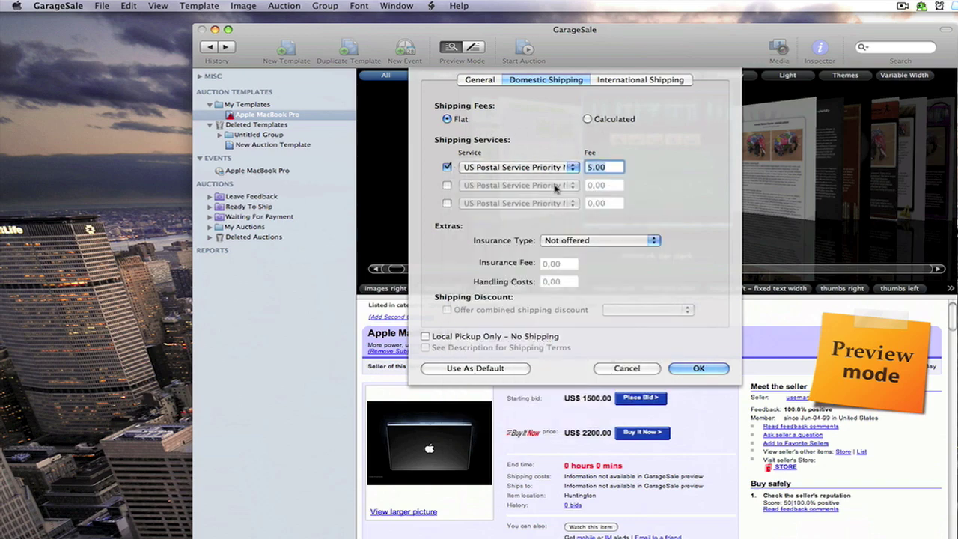
{"action": "left_click", "coordinate": [615, 240]}
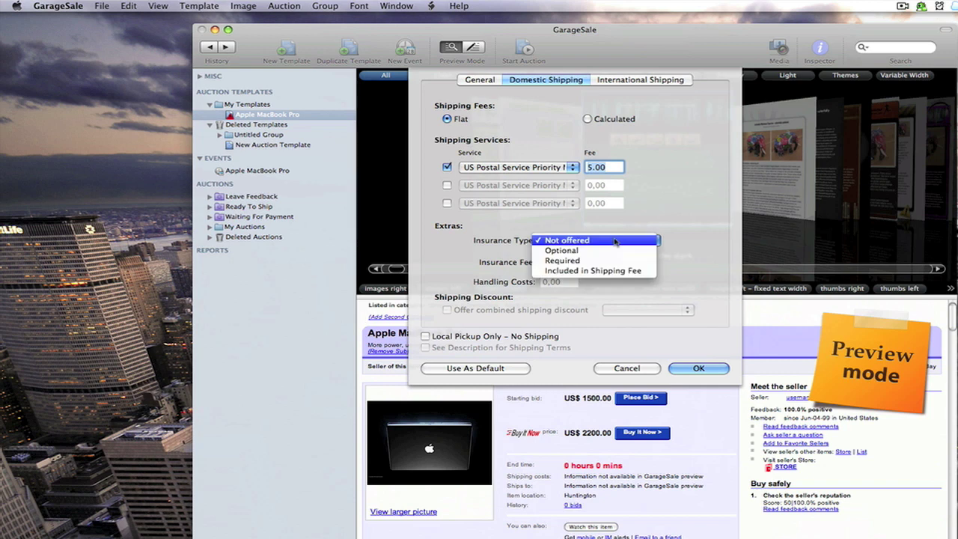
{"action": "left_click", "coordinate": [615, 240]}
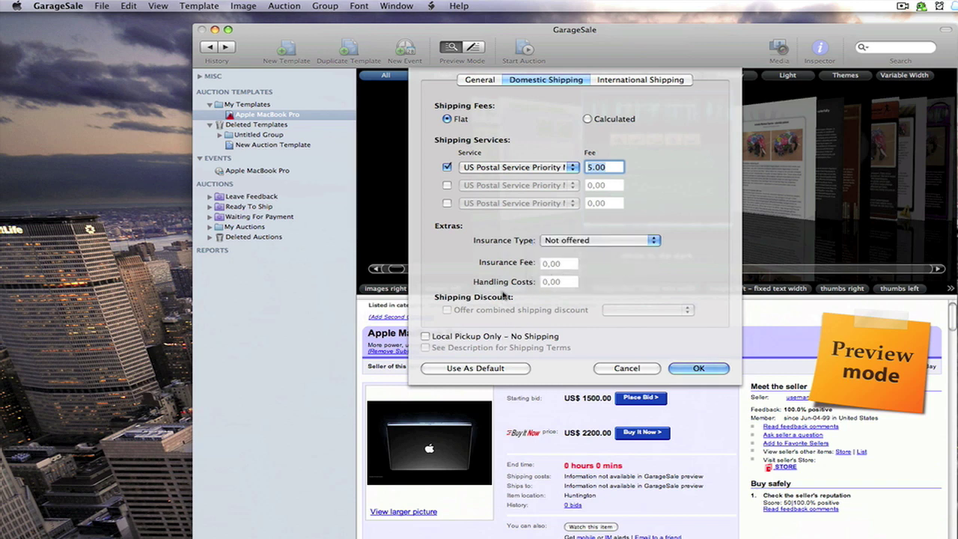
Step: Check the international shipping settings and the general package info, and close the shipping options without changes
{"action": "left_click", "coordinate": [615, 81]}
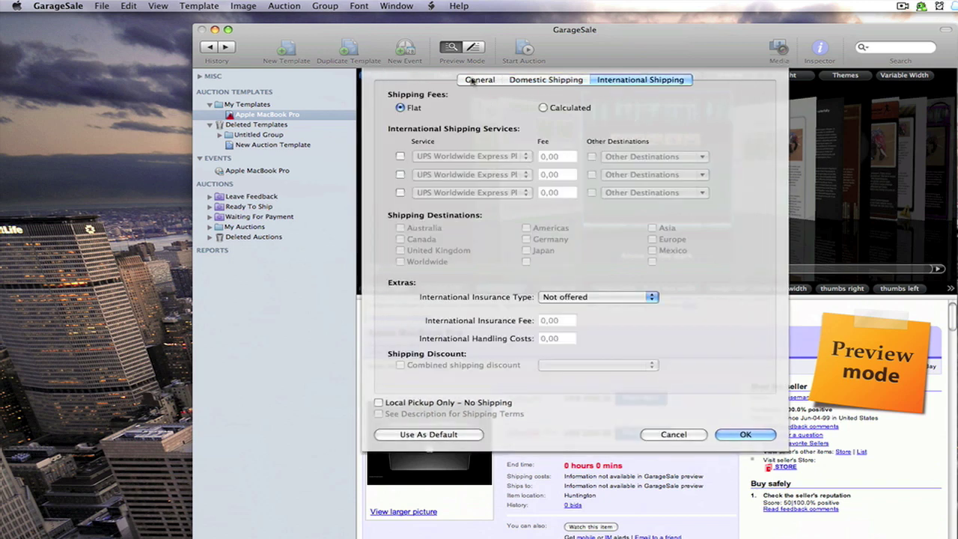
{"action": "left_click", "coordinate": [475, 79]}
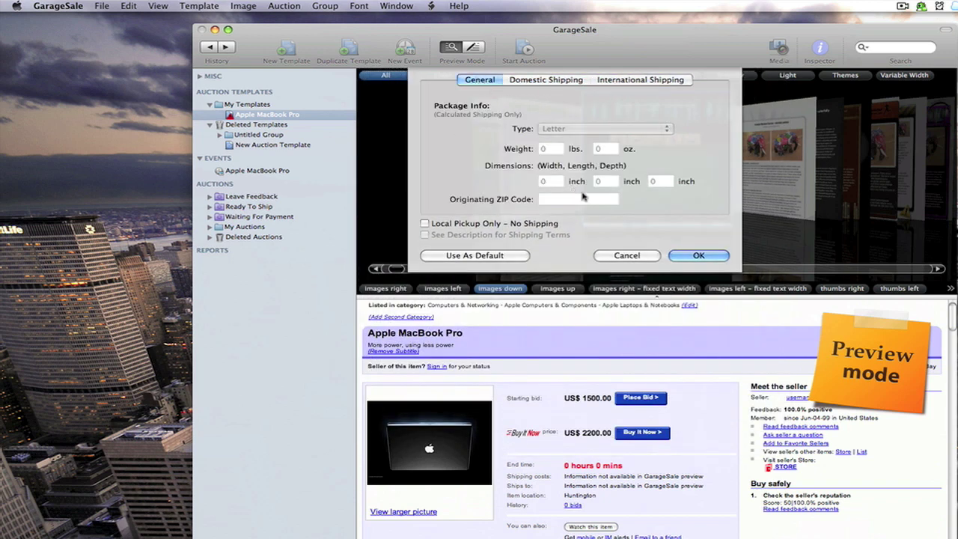
{"action": "left_click", "coordinate": [626, 256]}
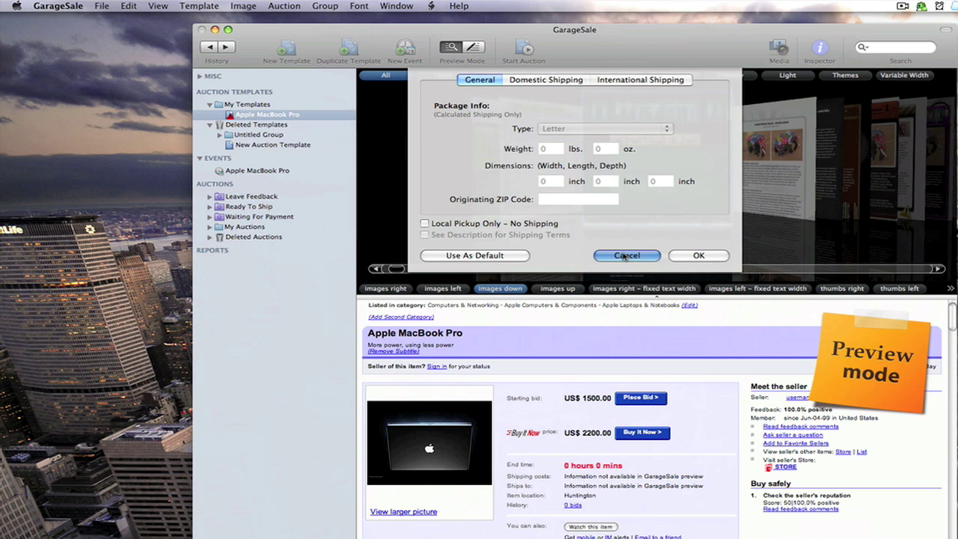
{"action": "left_click", "coordinate": [626, 256]}
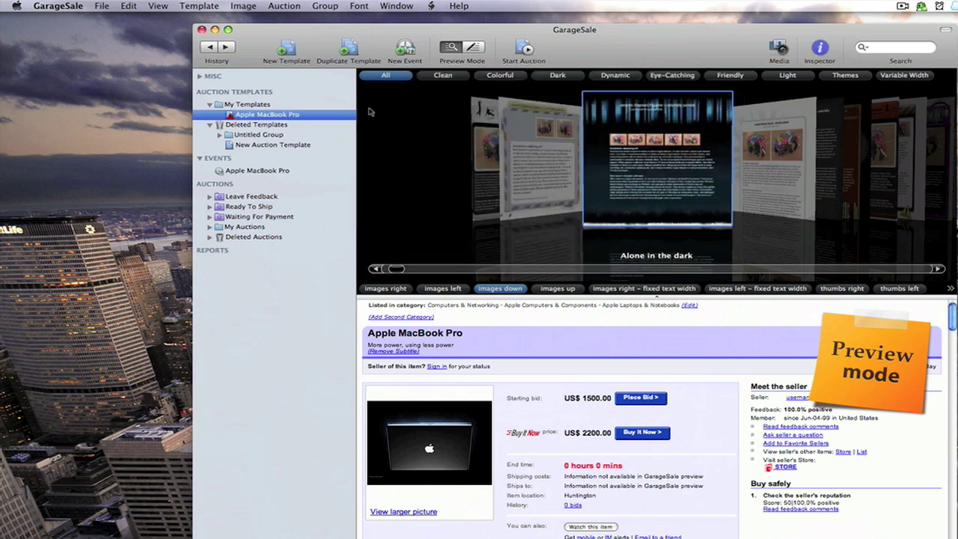
Step: Check the eBay scheduler start time, cancel it without changes, and review the commands available for the template
{"action": "left_click", "coordinate": [182, 6]}
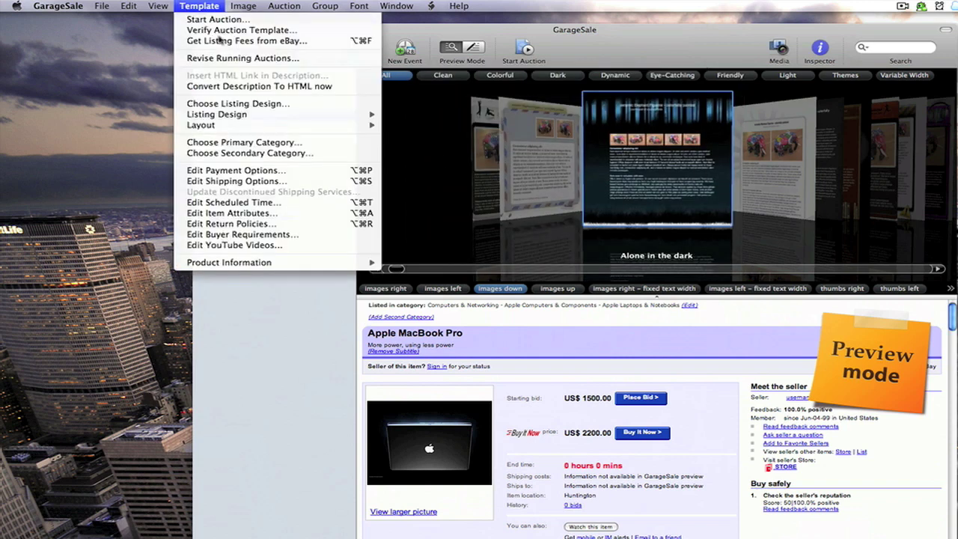
{"action": "left_click", "coordinate": [263, 205]}
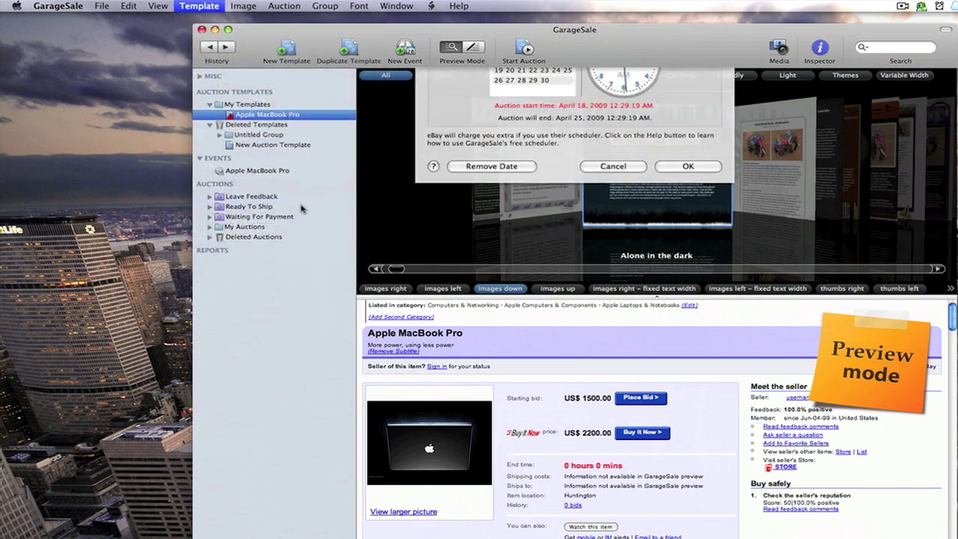
{"action": "left_click", "coordinate": [612, 254]}
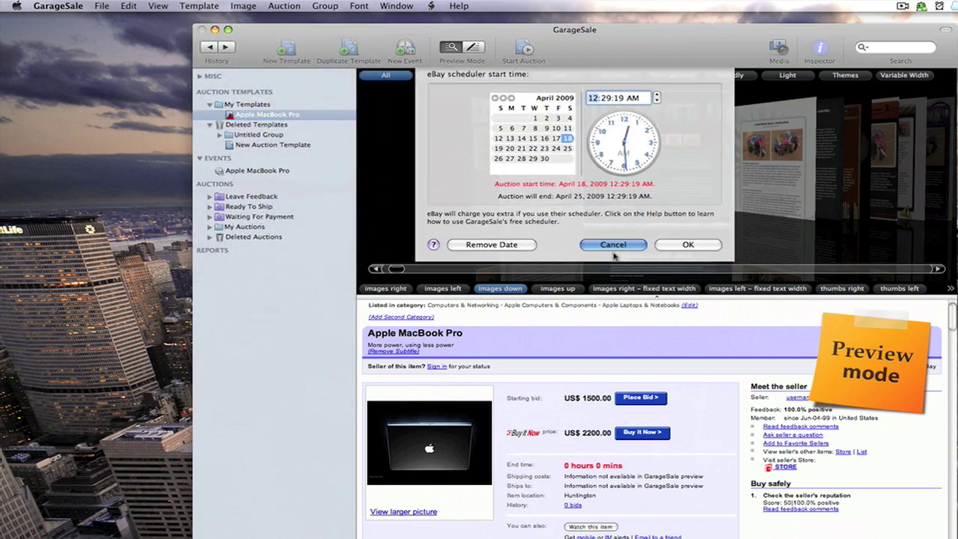
{"action": "left_click", "coordinate": [196, 6]}
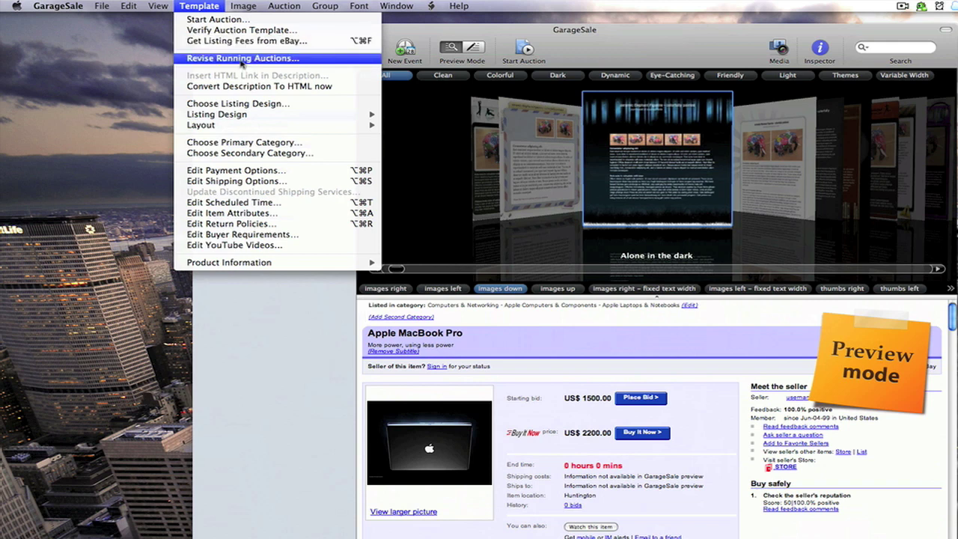
{"action": "left_click", "coordinate": [262, 335]}
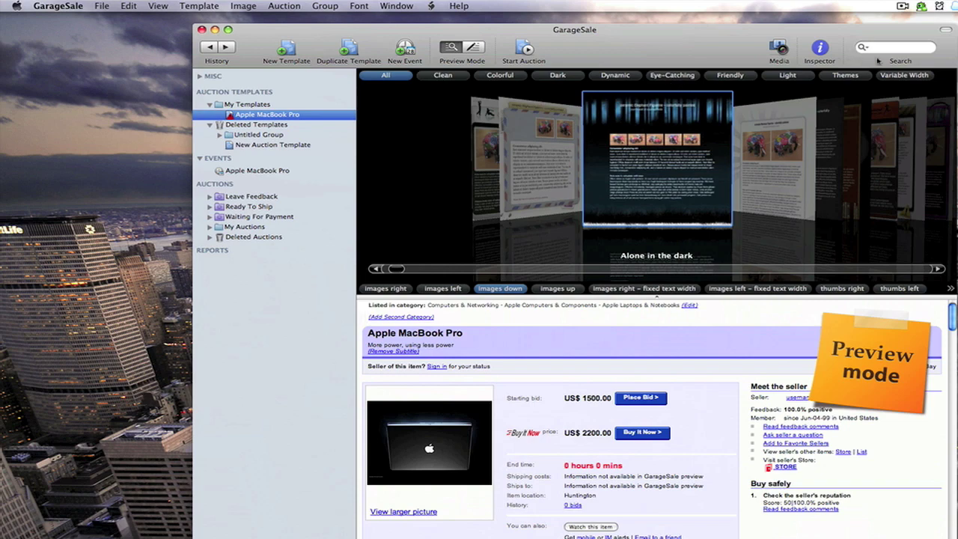
{"action": "left_click", "coordinate": [903, 6]}
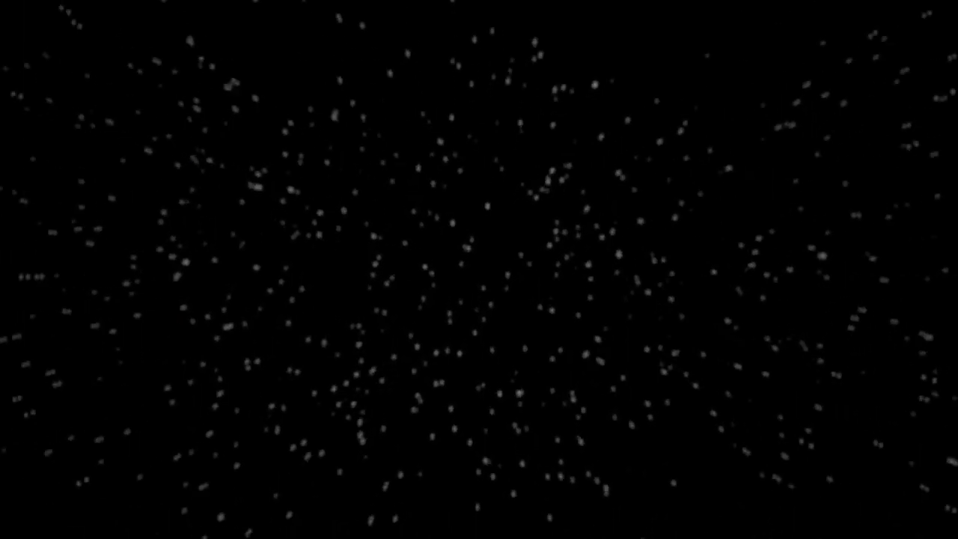